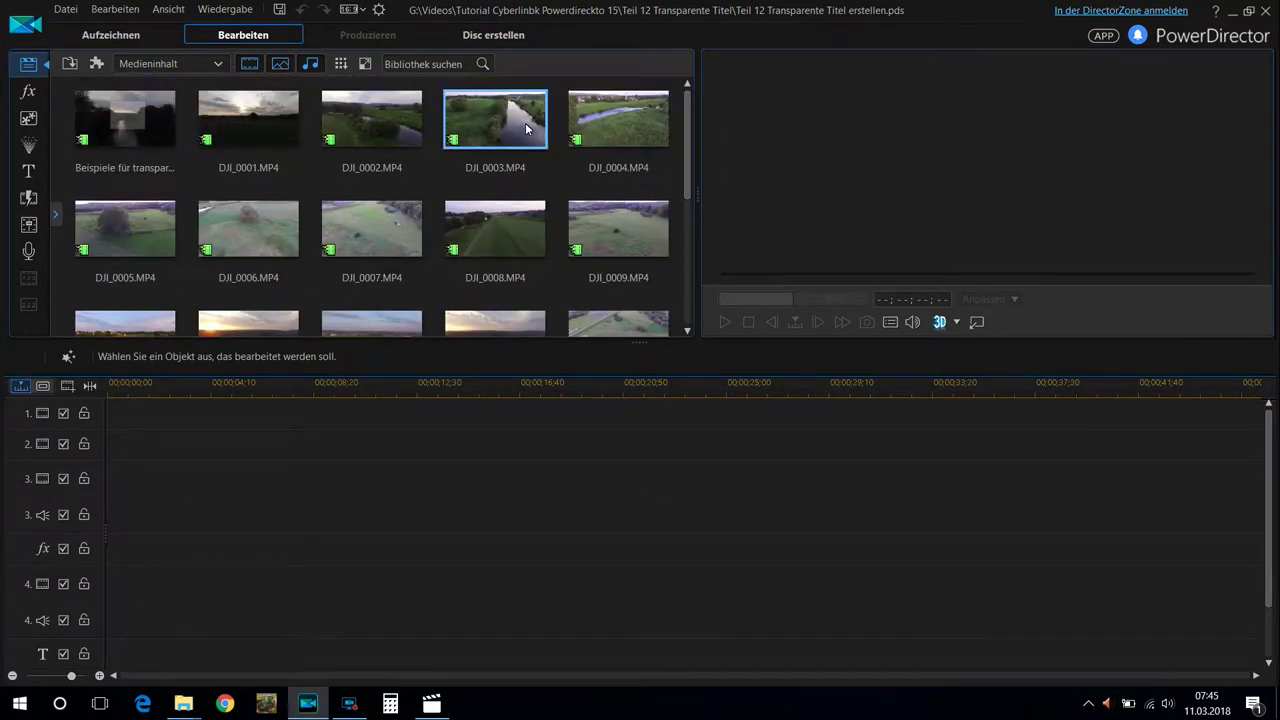
Place the clip DJI_0003.MP4 at the start of video track 3 and again at the start of track 1
click(592, 122)
drag(497, 120, 100, 499)
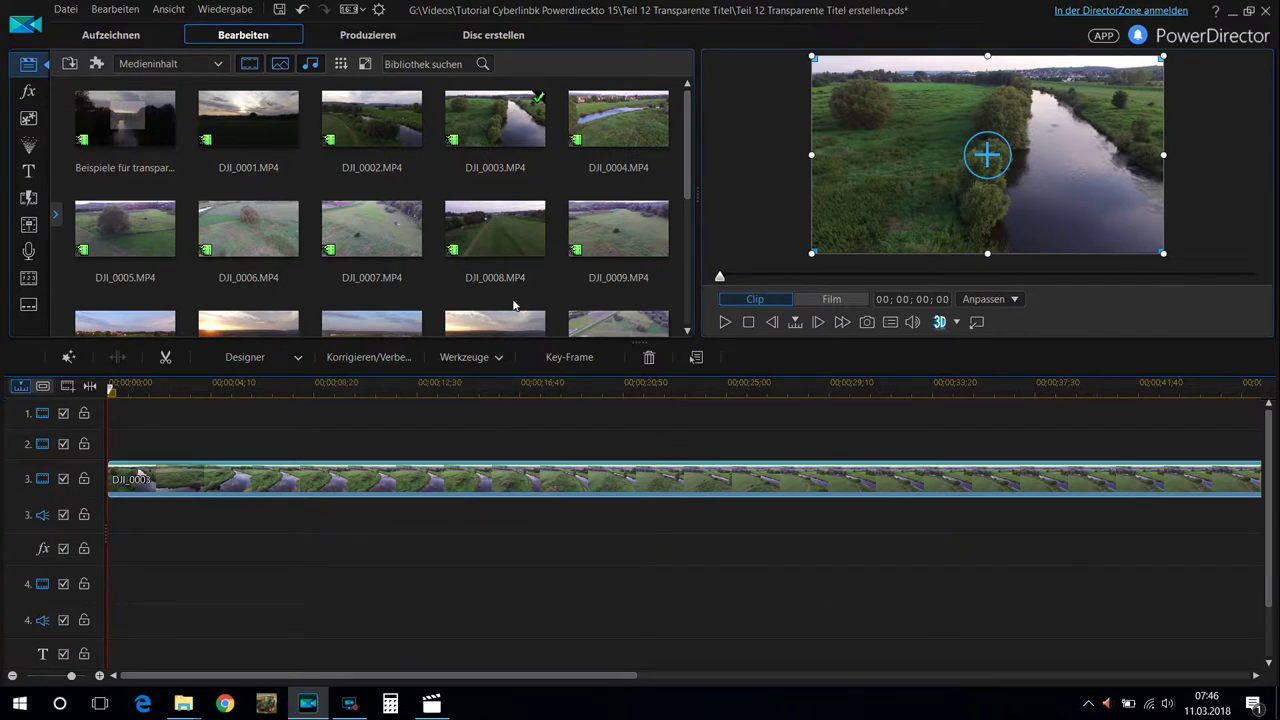
drag(485, 135, 101, 421)
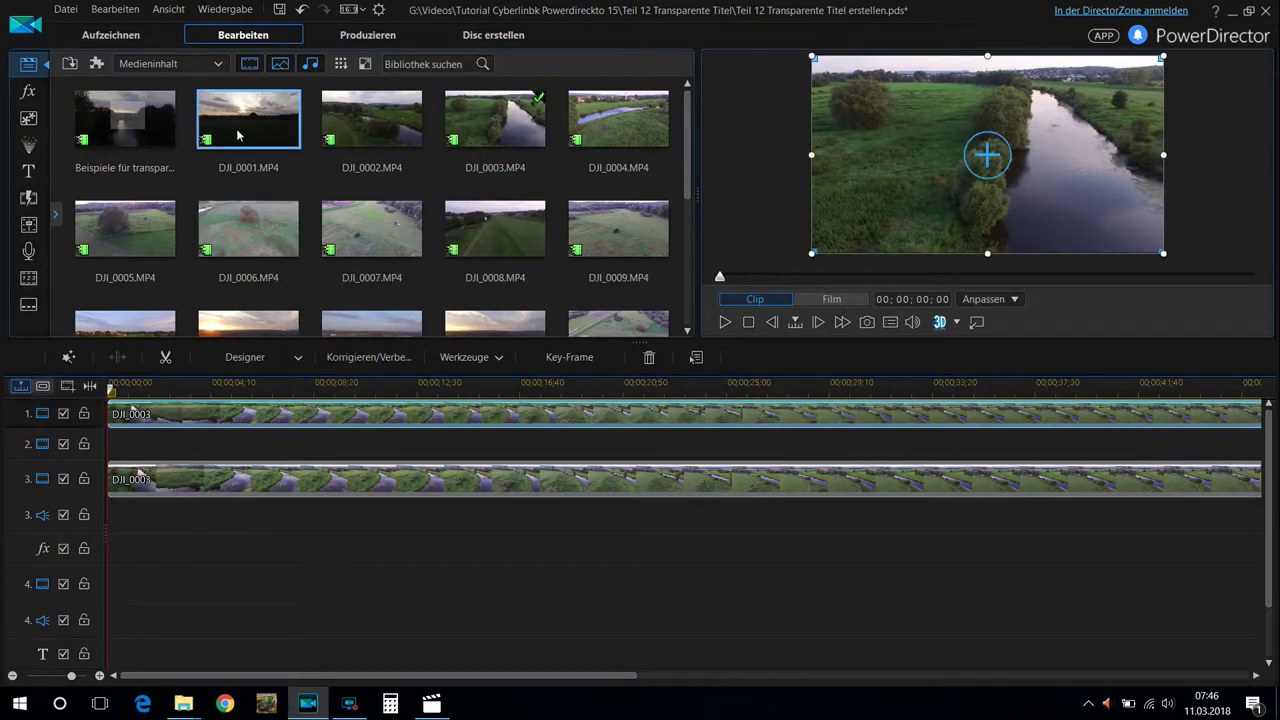
Add the white 255,255,255 color board from the Farbkarten library to the start of track 2
click(211, 66)
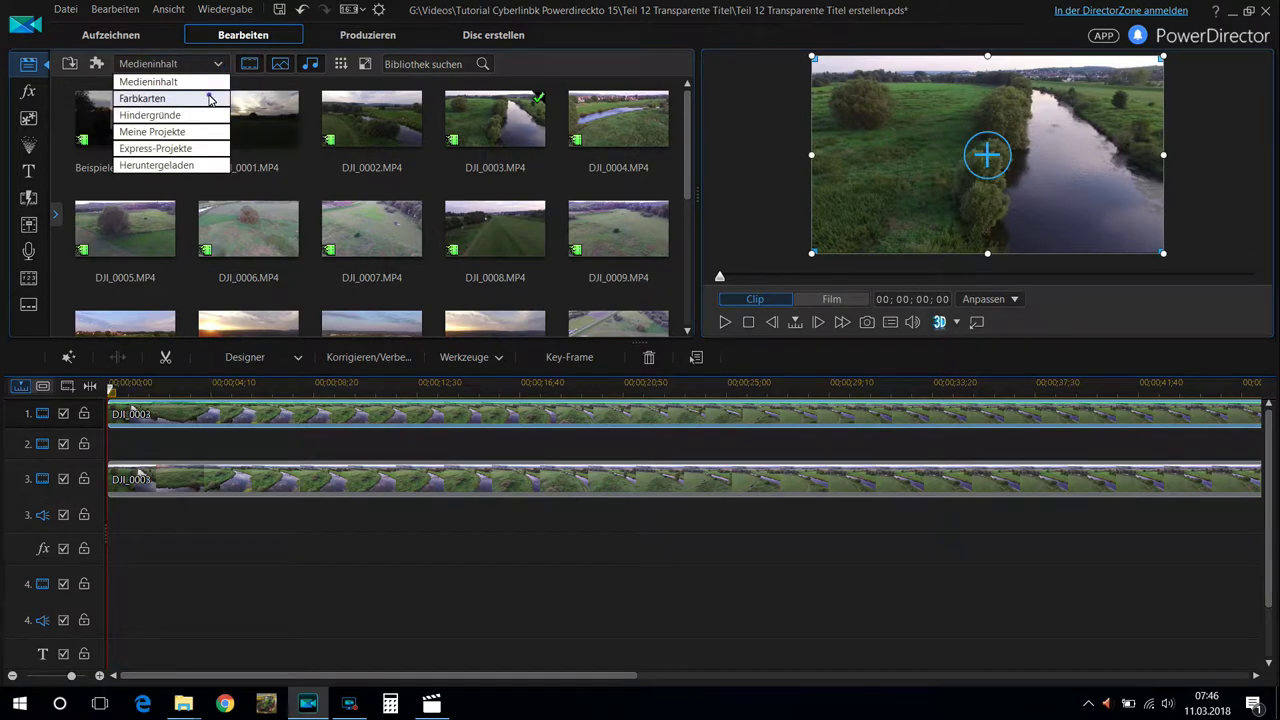
click(214, 96)
drag(687, 142, 693, 331)
drag(149, 263, 106, 452)
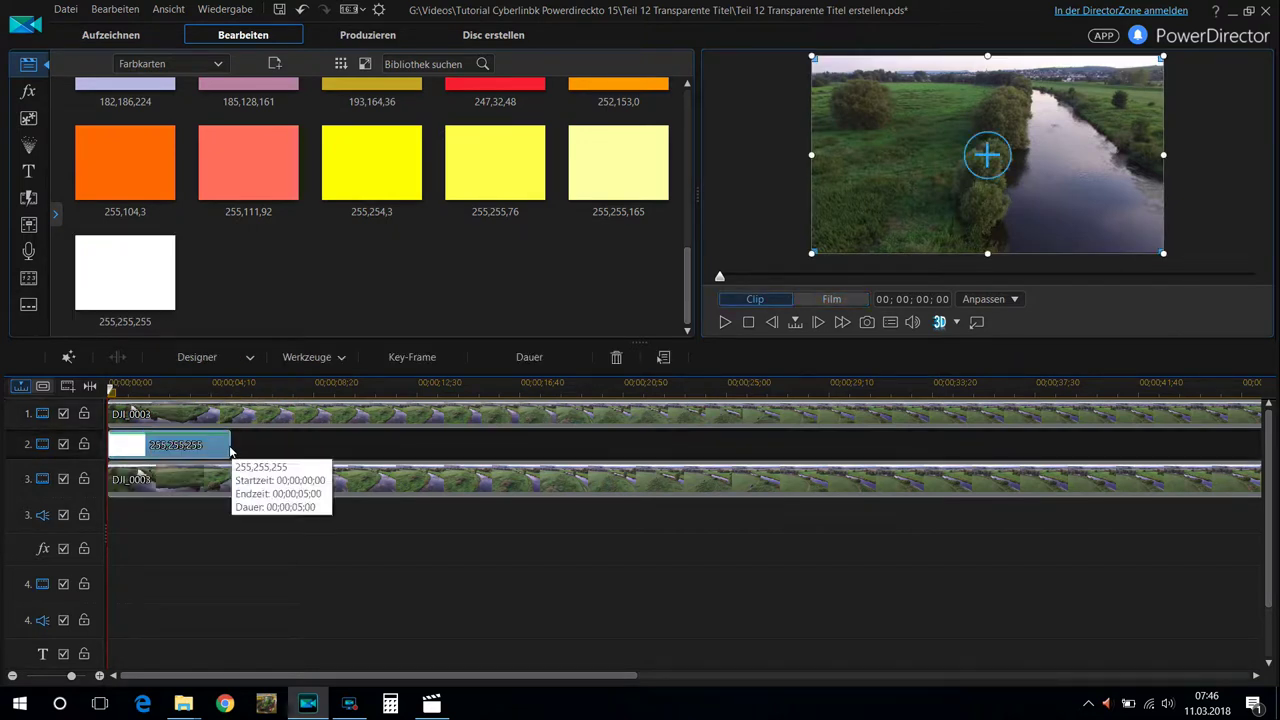
Turn off keeping the aspect ratio for the white color board in the BiB-Designer and save the change
double_click(228, 447)
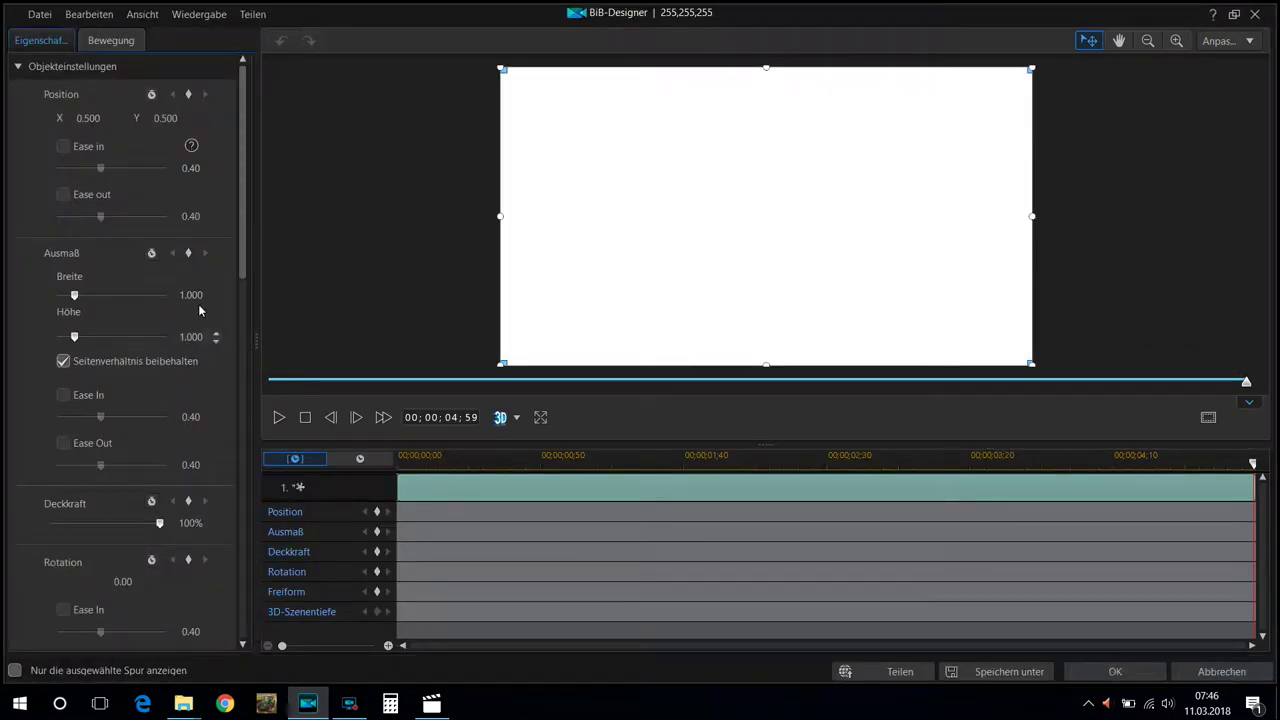
click(63, 361)
click(1210, 671)
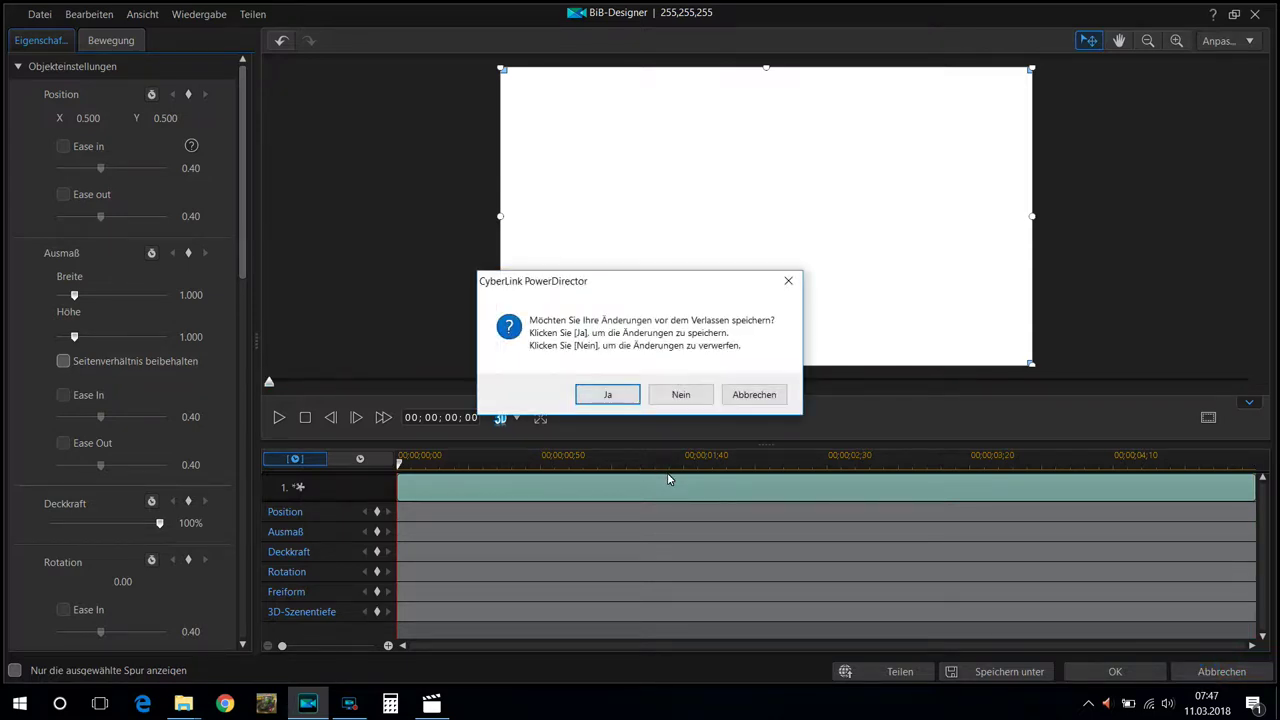
click(752, 396)
click(1115, 671)
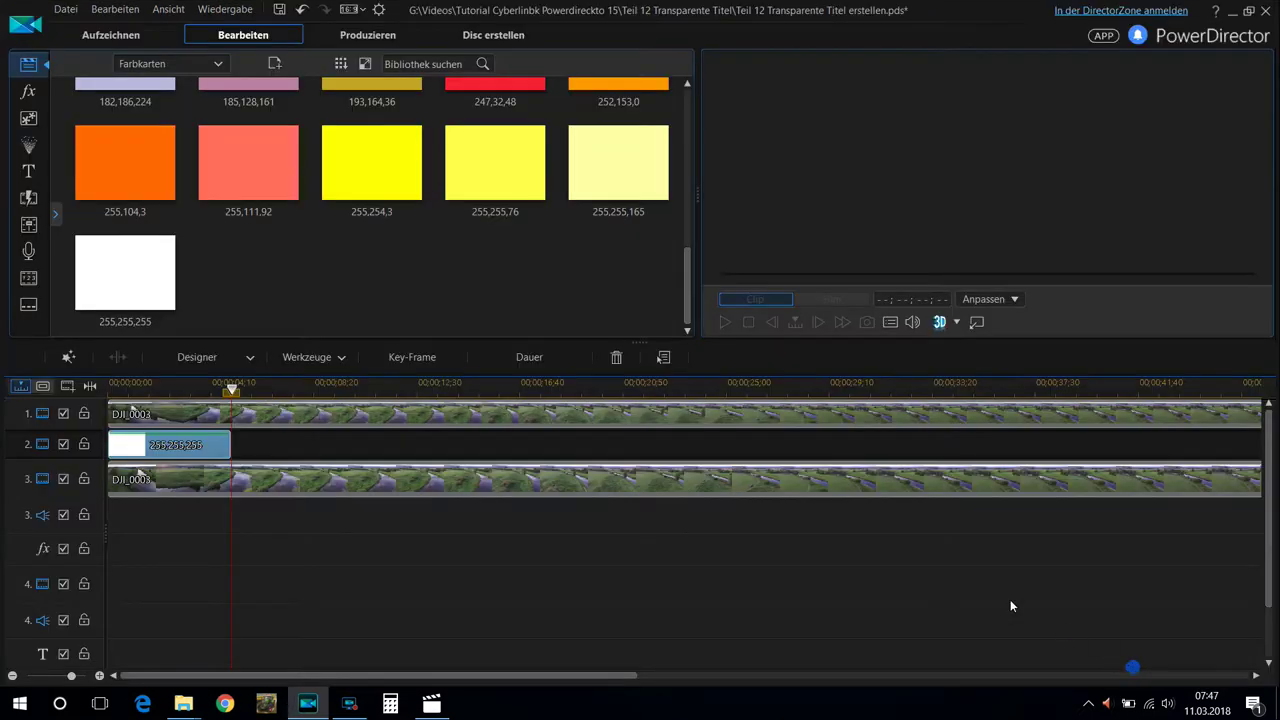
Create a new text mask reading "Mhkjhkhjkh" for the DJI_0003 clip on track 3 in the Masken-Designer
click(170, 482)
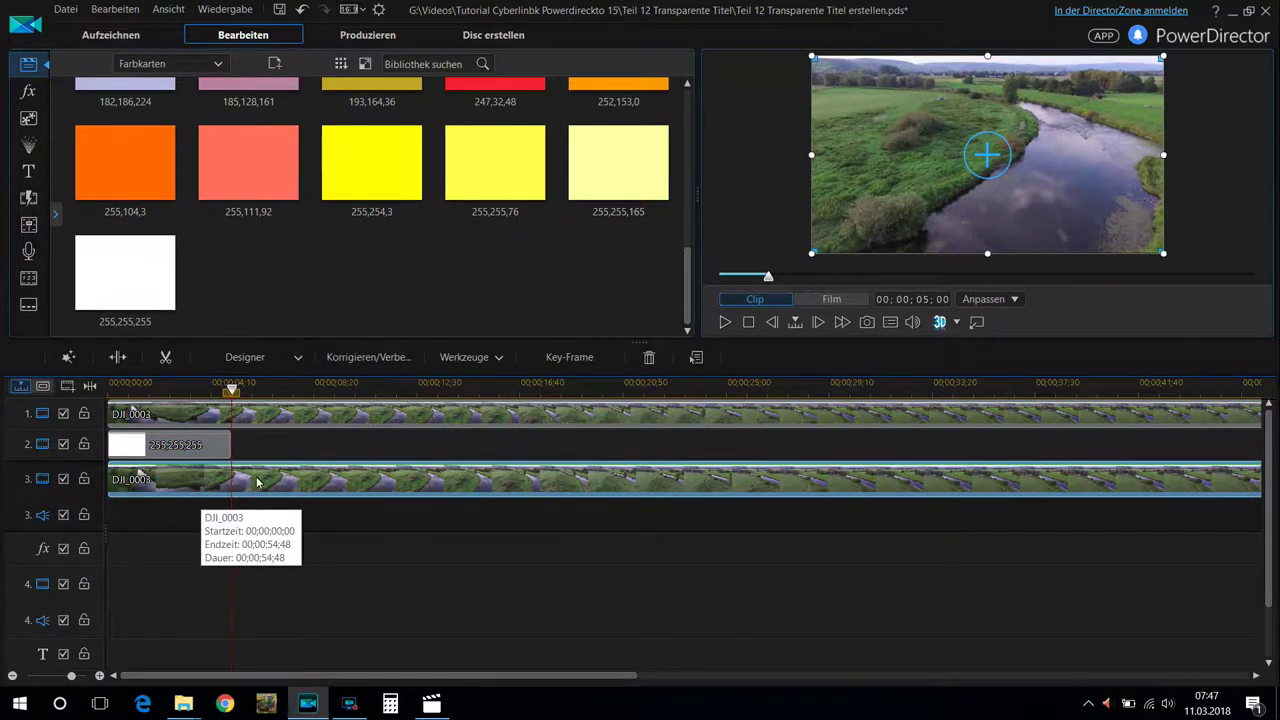
click(298, 358)
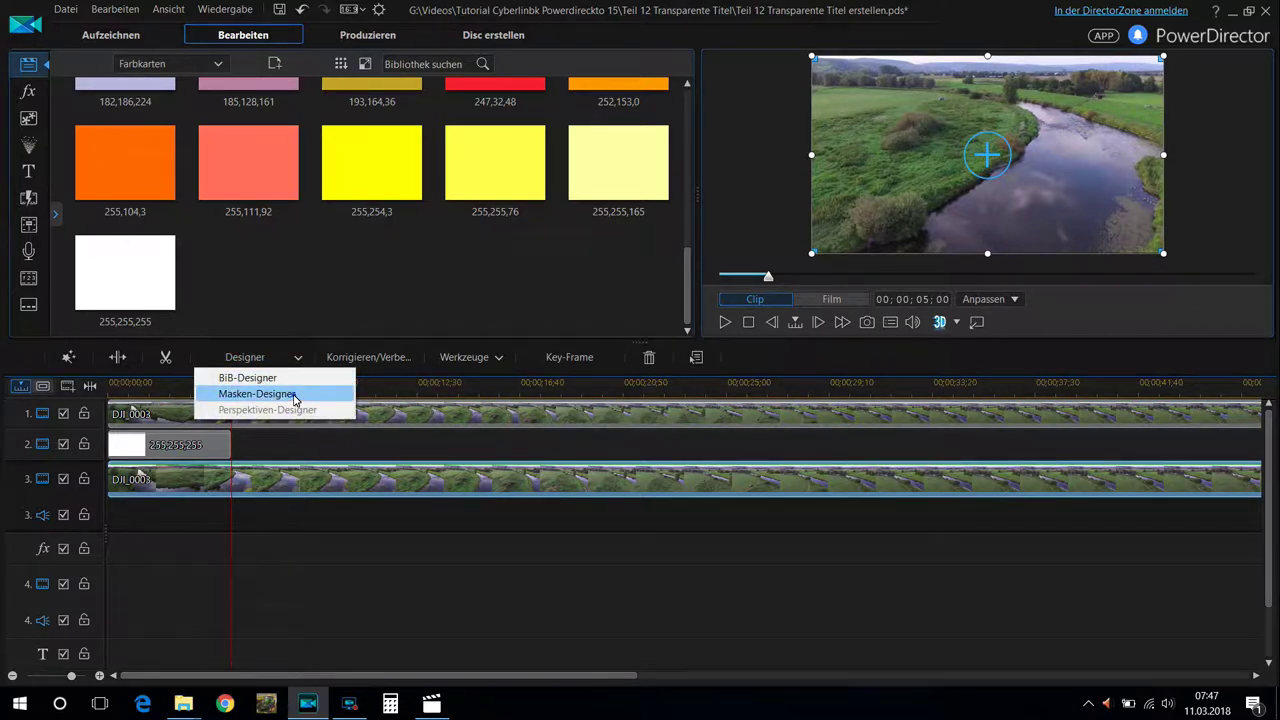
click(295, 395)
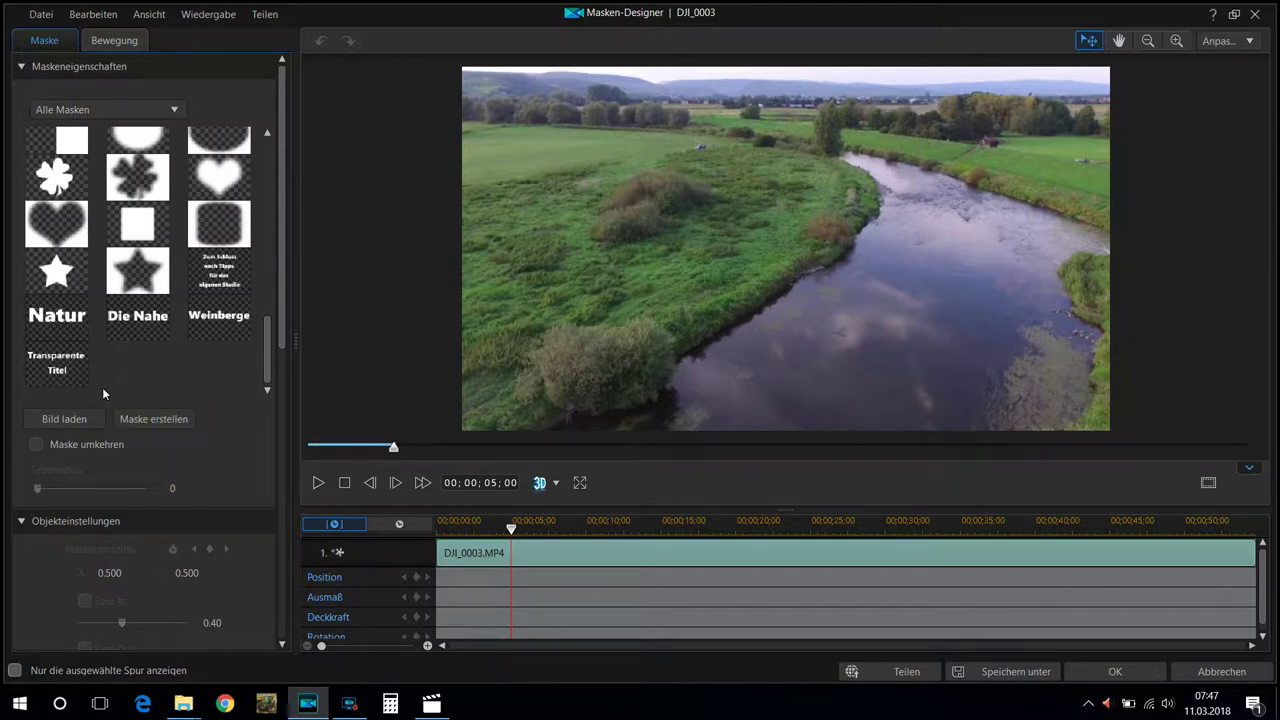
click(157, 421)
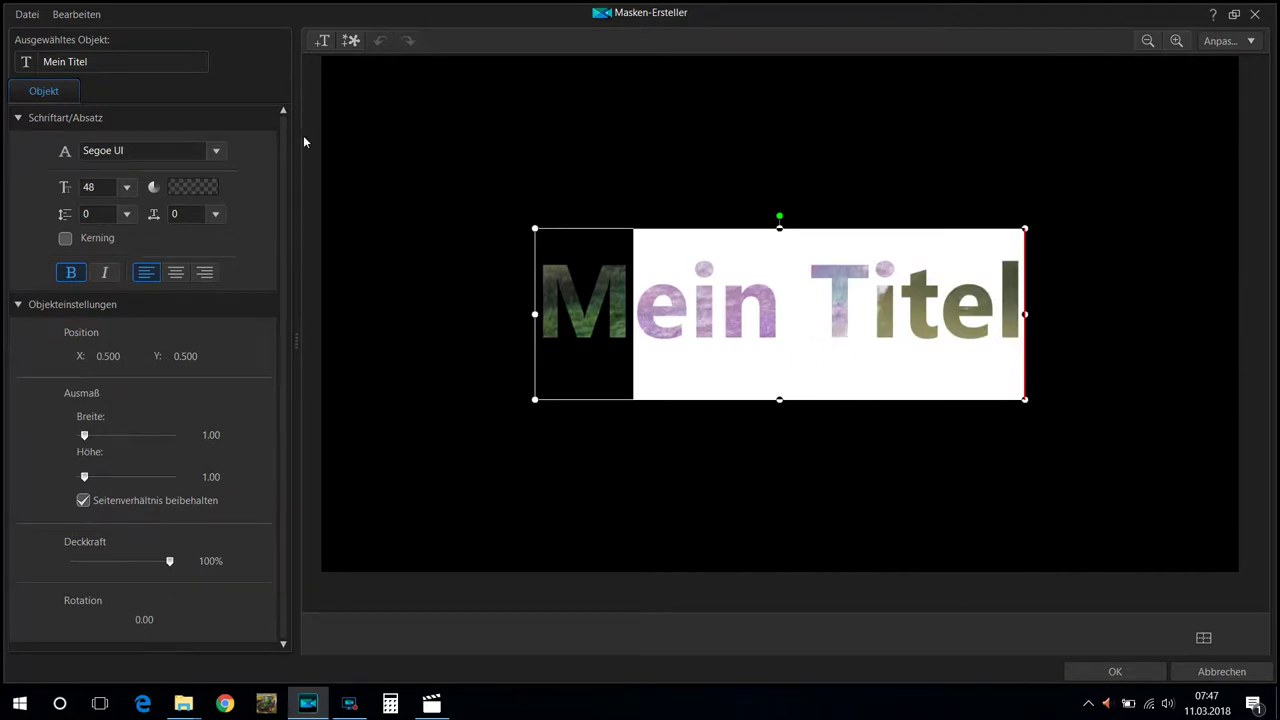
text(hkj)
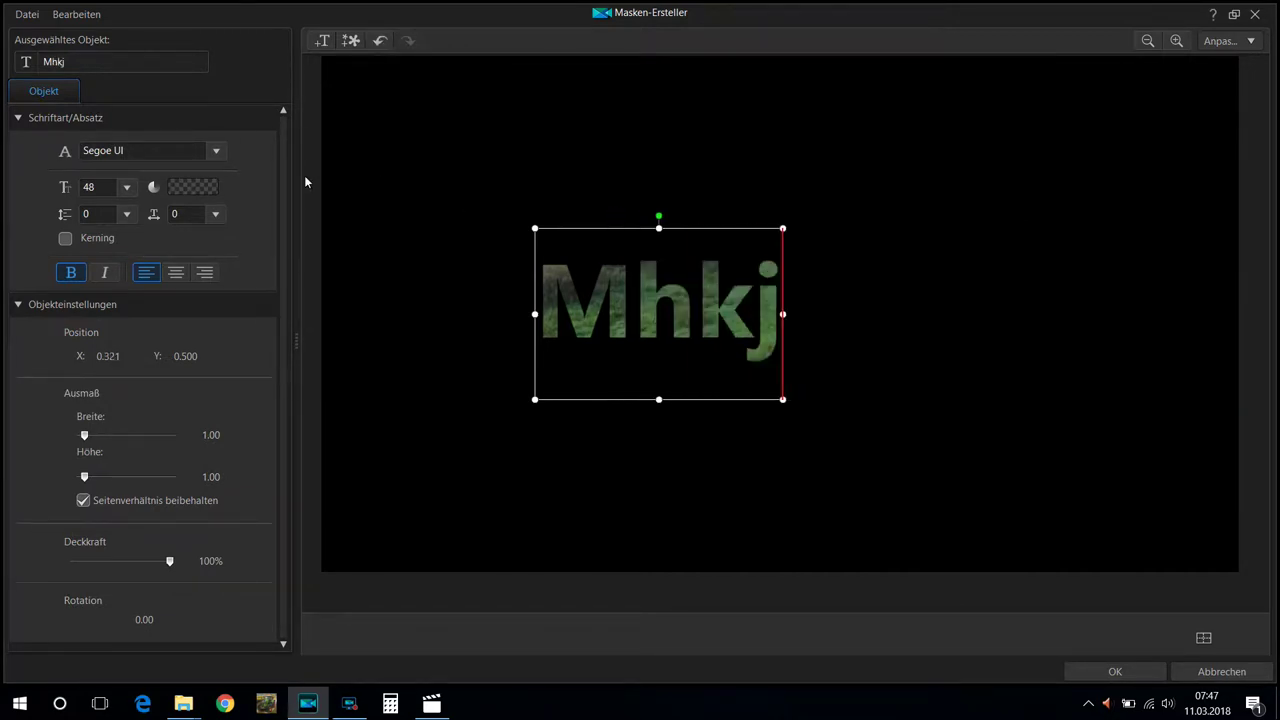
text(hkhjkh)
drag(104, 62, 33, 74)
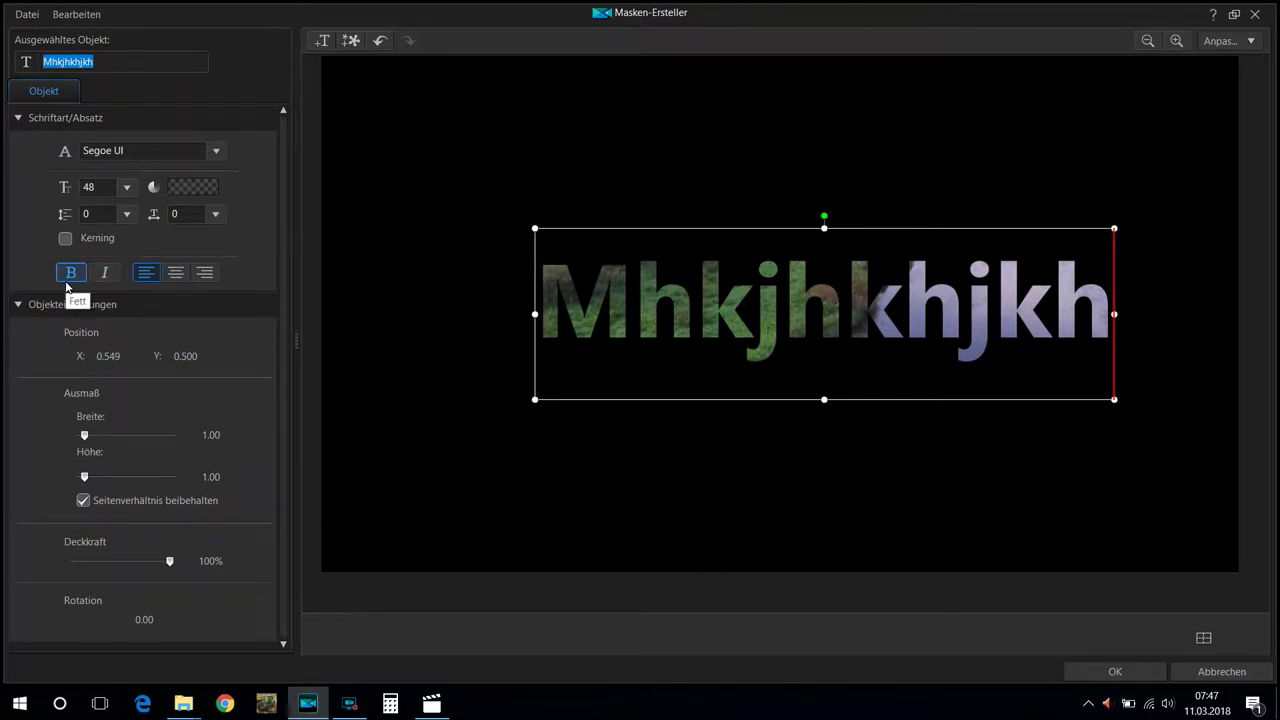
Enlarge the mask text to a scale of about 1.51 and break it into two lines after "Mhkjh"
drag(537, 230, 335, 96)
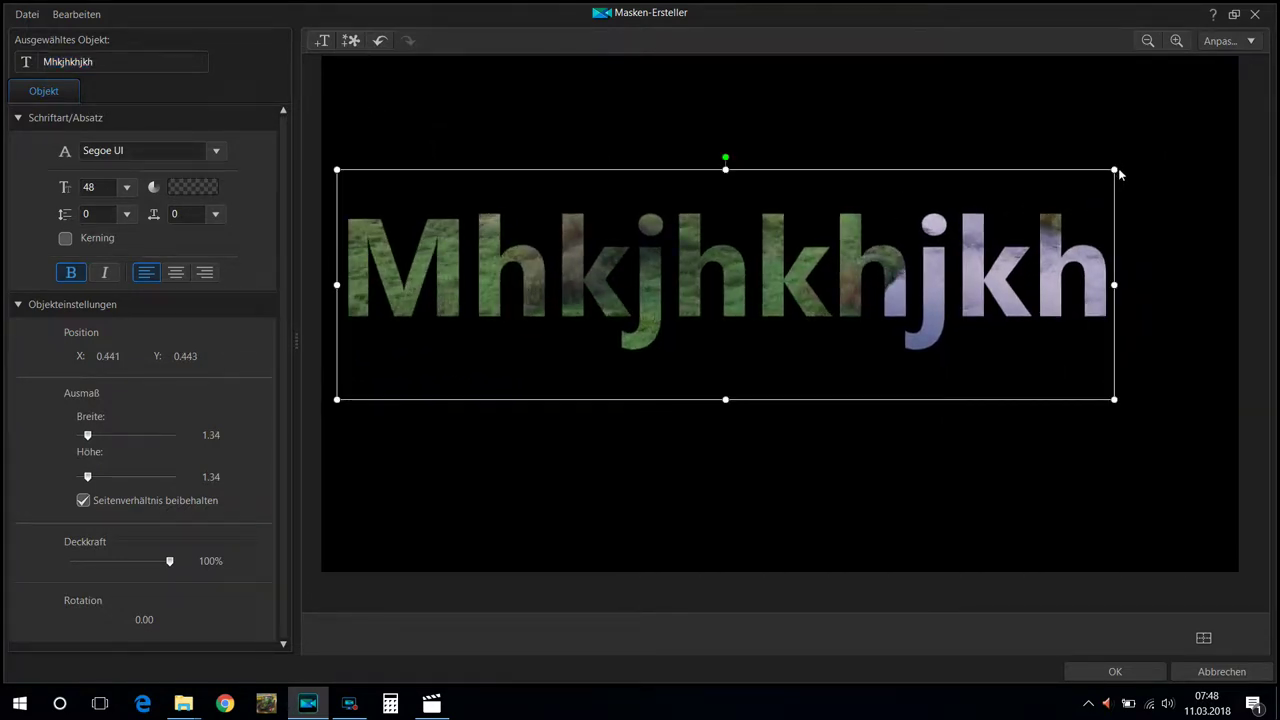
drag(1117, 176, 1213, 138)
click(815, 275)
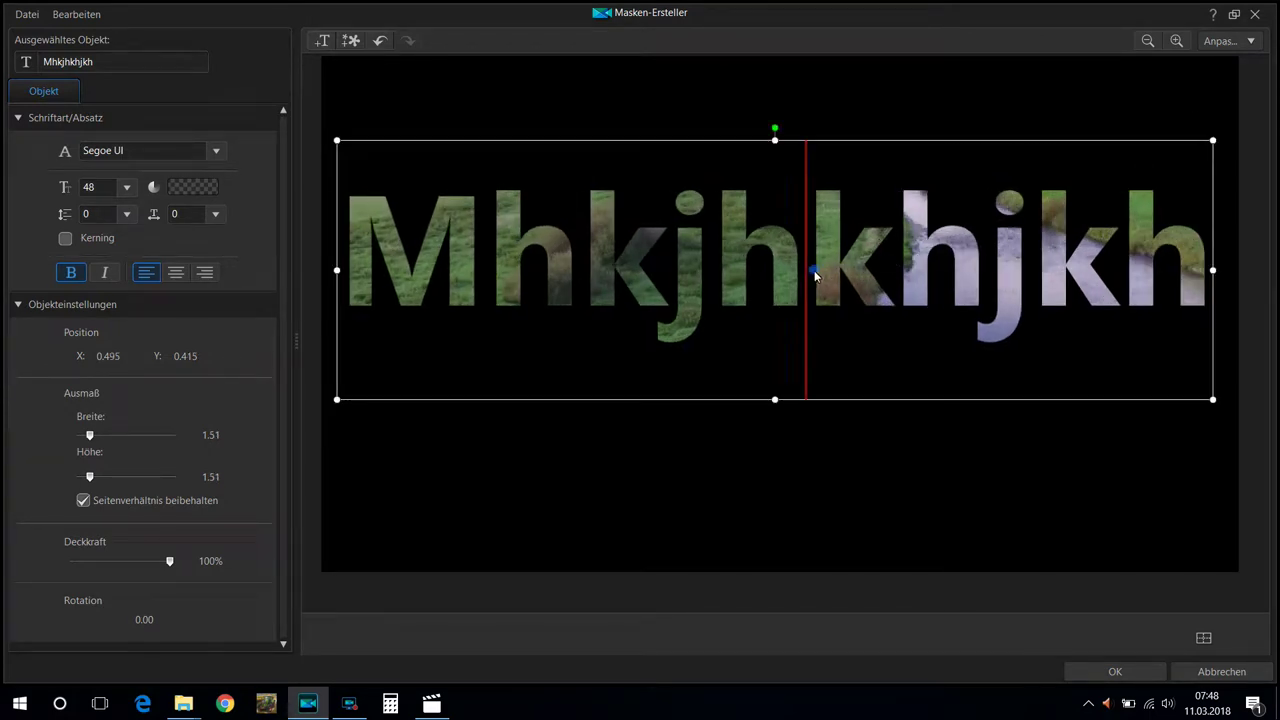
key(Return)
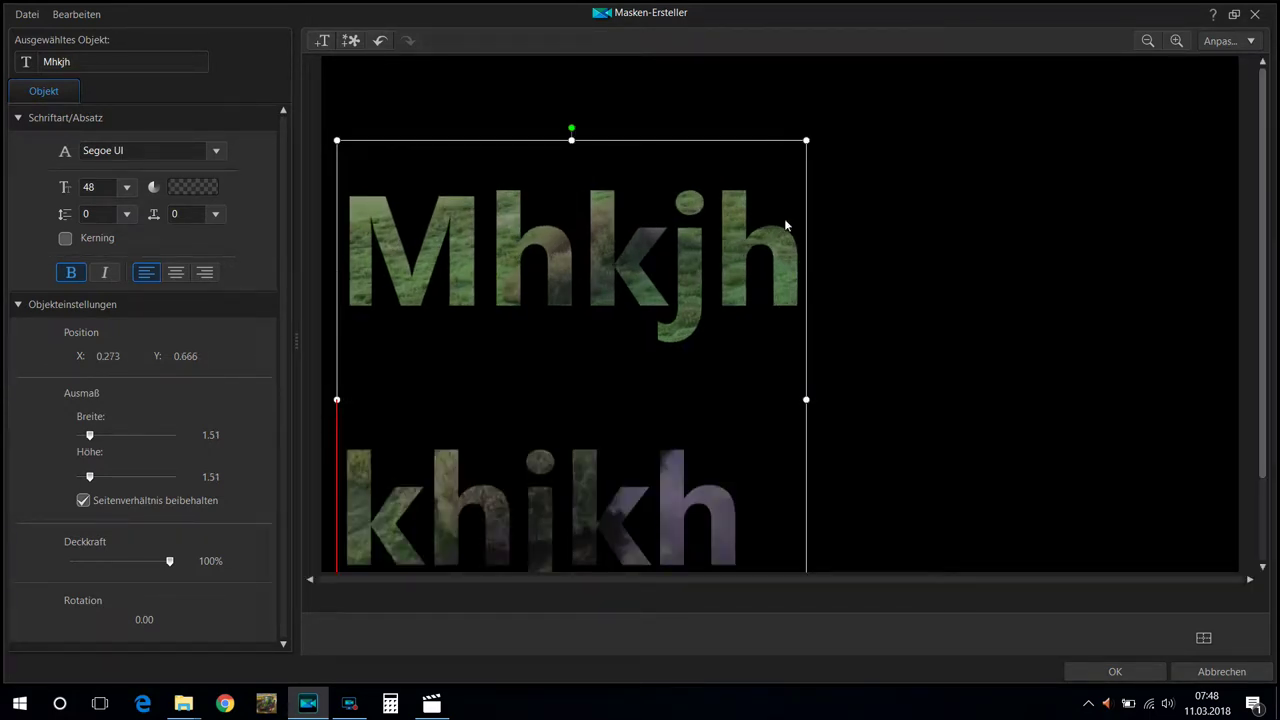
Move the two-line mask text towards the middle, center-align it, enlarge it to a scale of about 1.84 and save the mask
drag(677, 146, 863, 70)
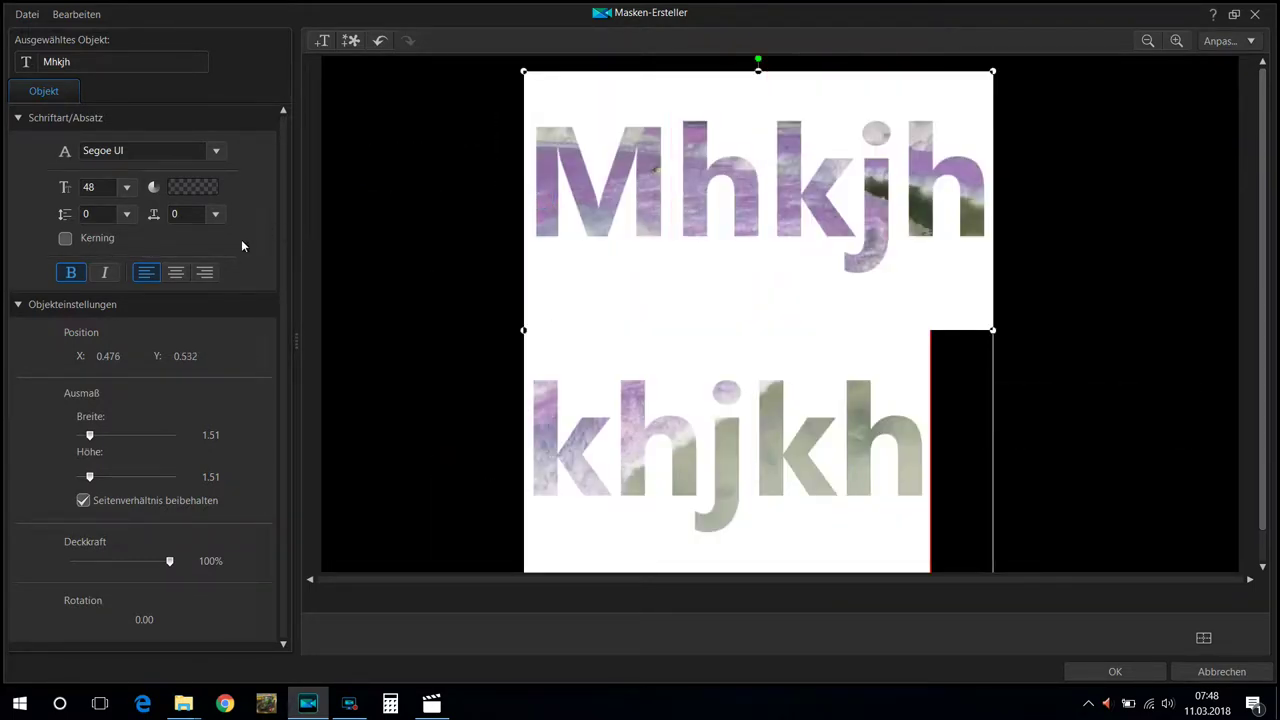
click(180, 278)
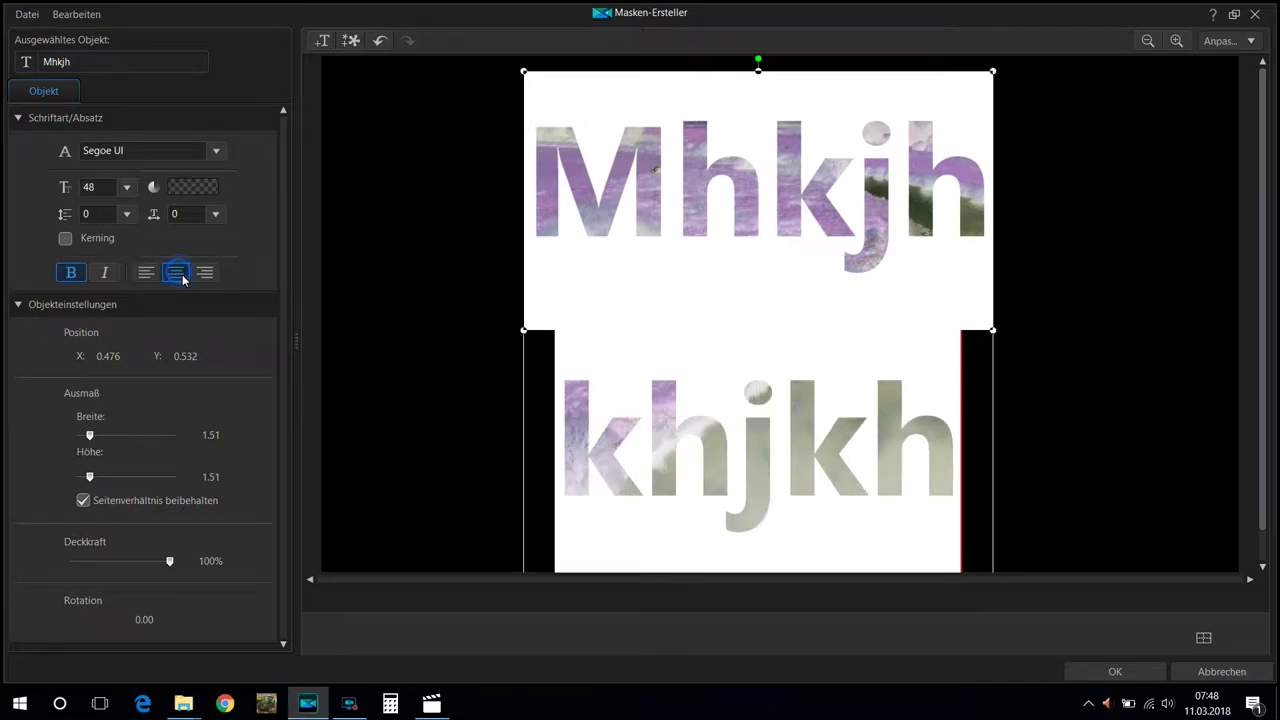
click(524, 334)
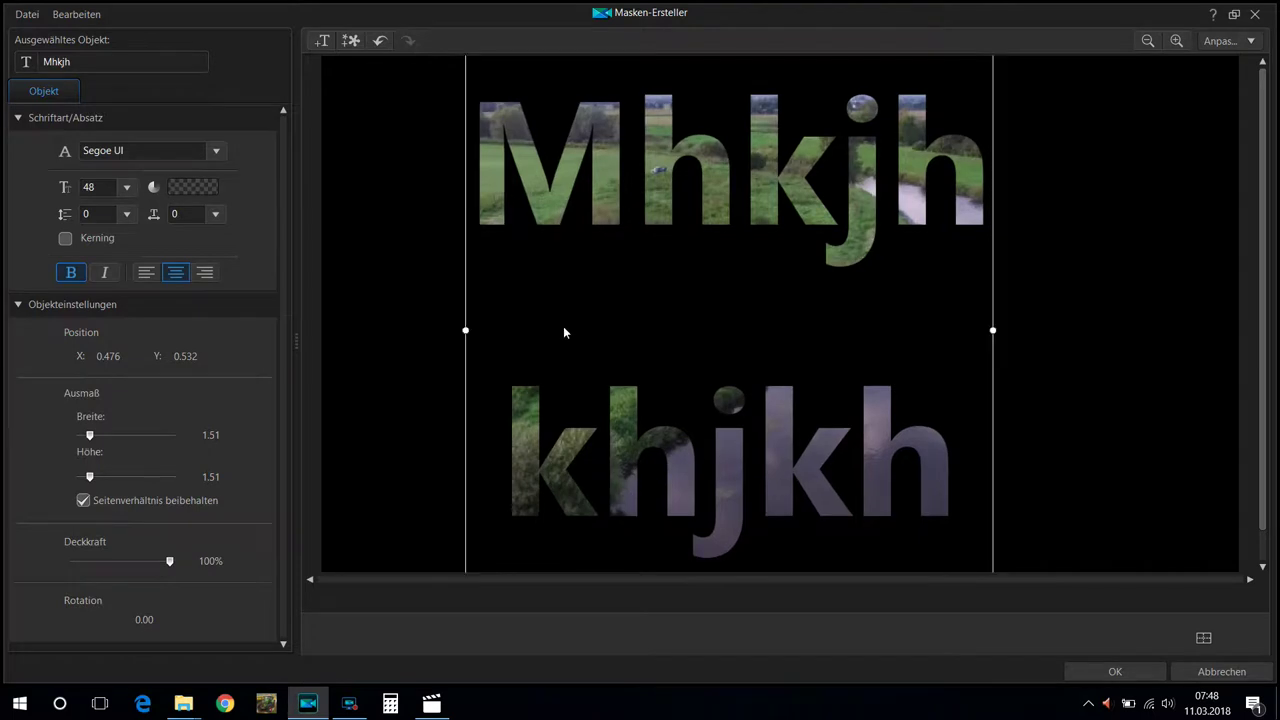
drag(995, 331, 1038, 331)
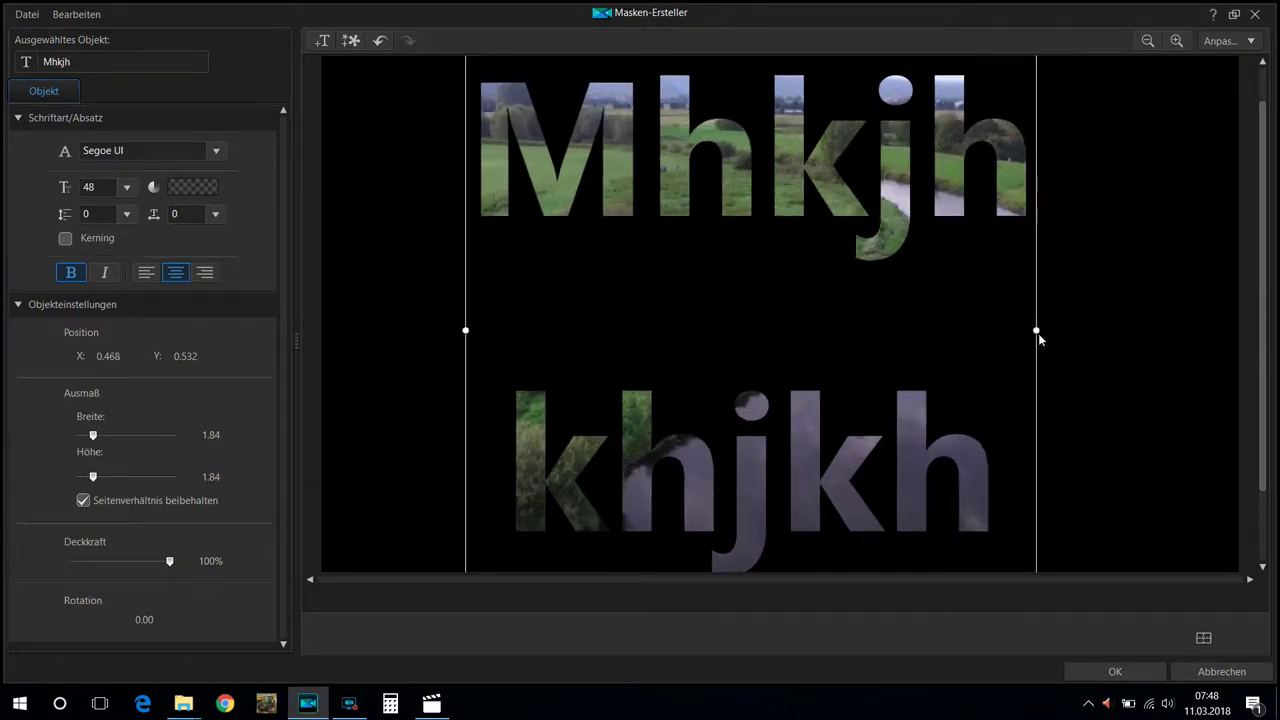
click(1145, 678)
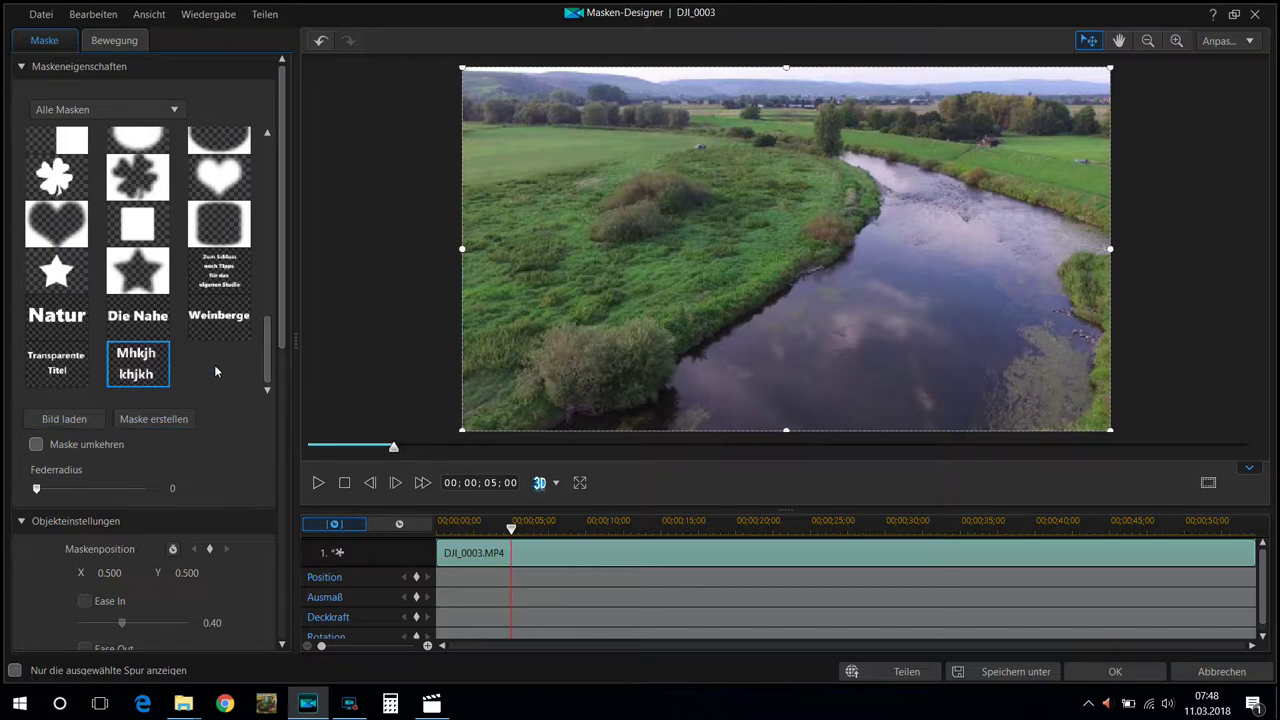
Apply the "Transparente Titel" mask to the clip, preview it from the start and confirm the mask
click(77, 375)
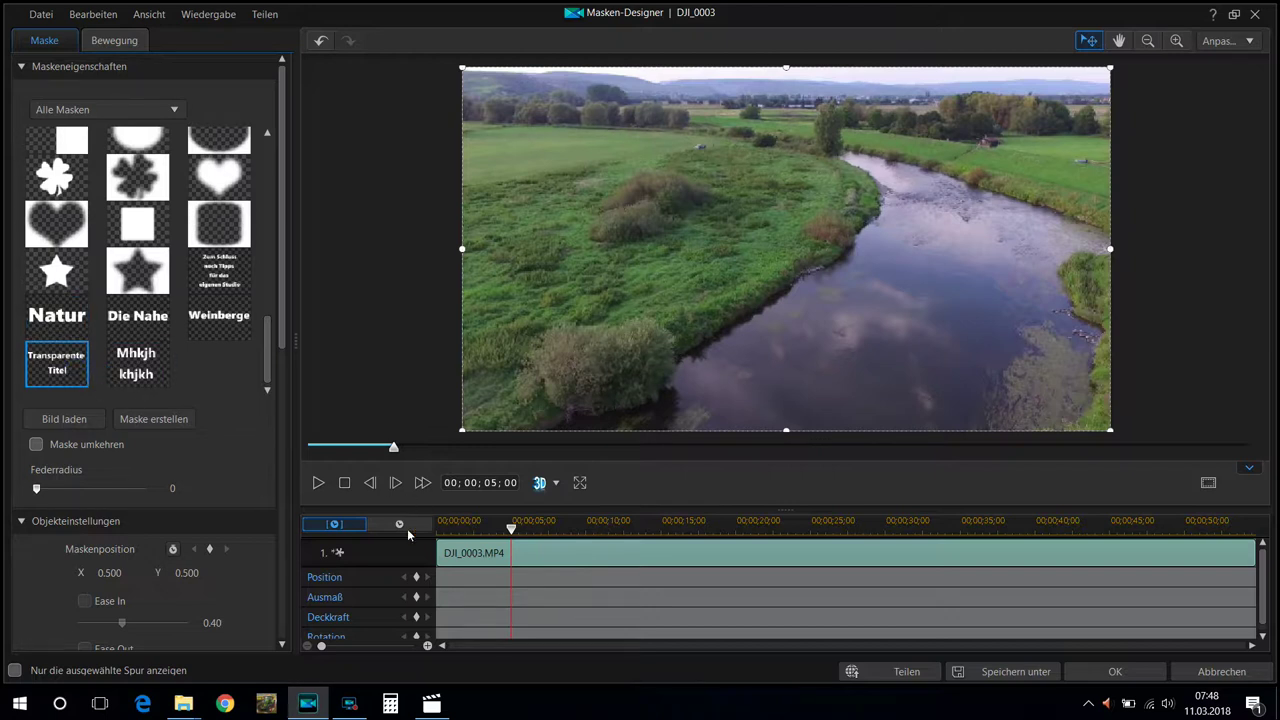
click(344, 483)
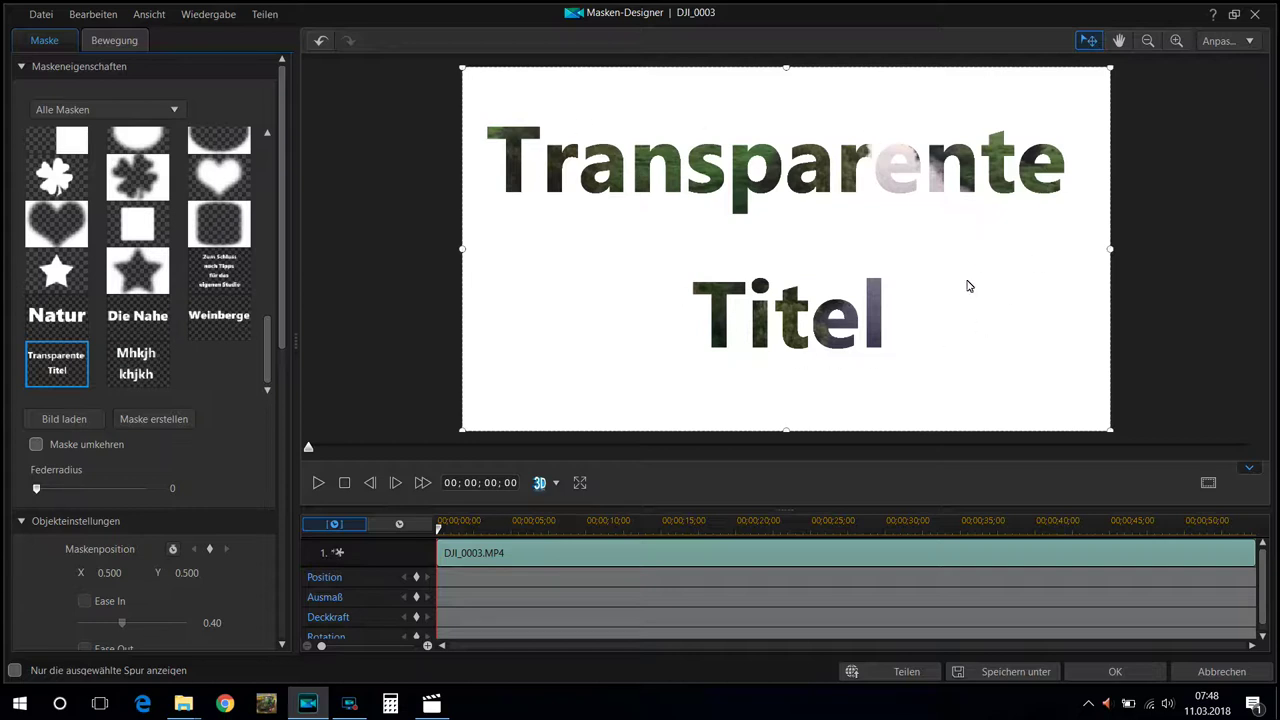
click(315, 484)
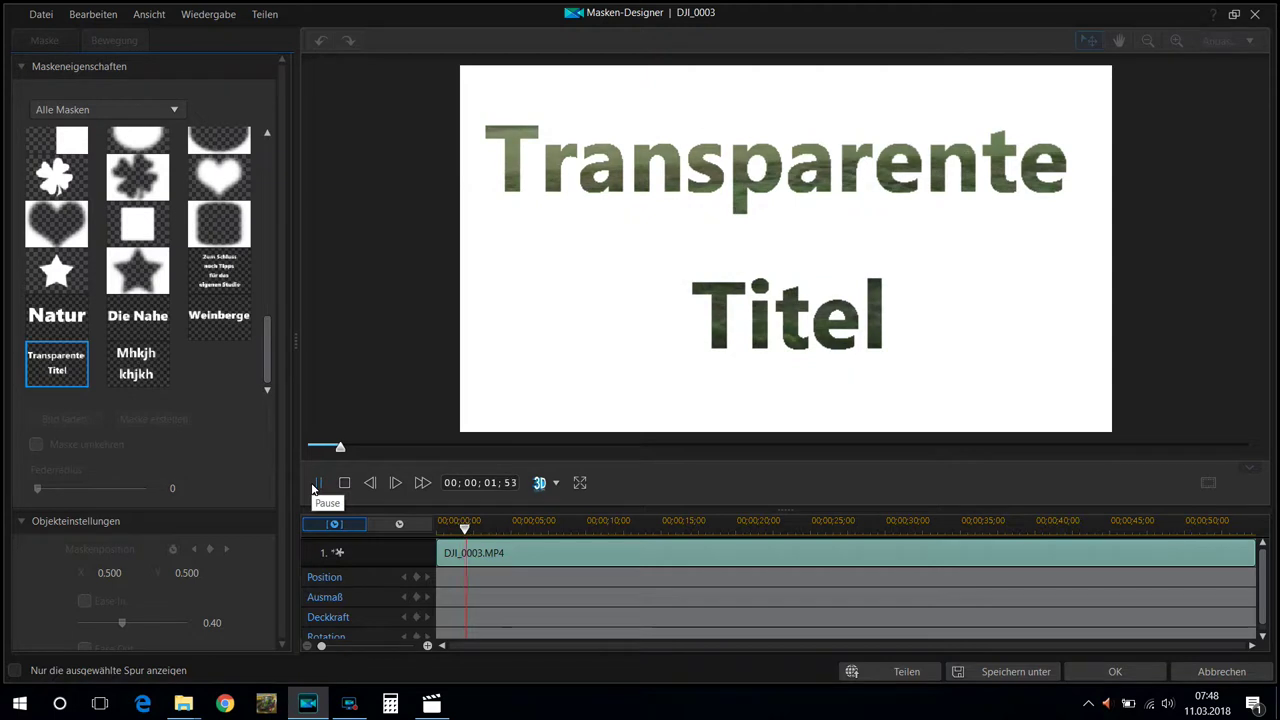
click(344, 483)
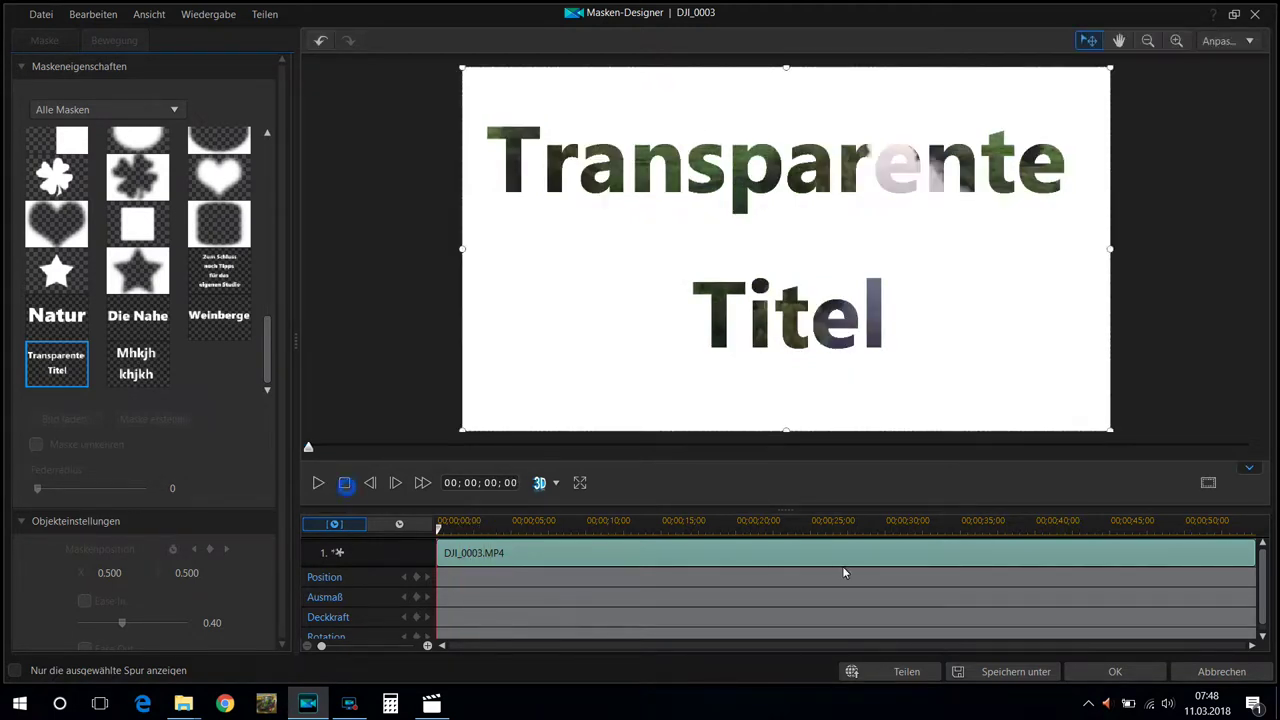
click(1158, 678)
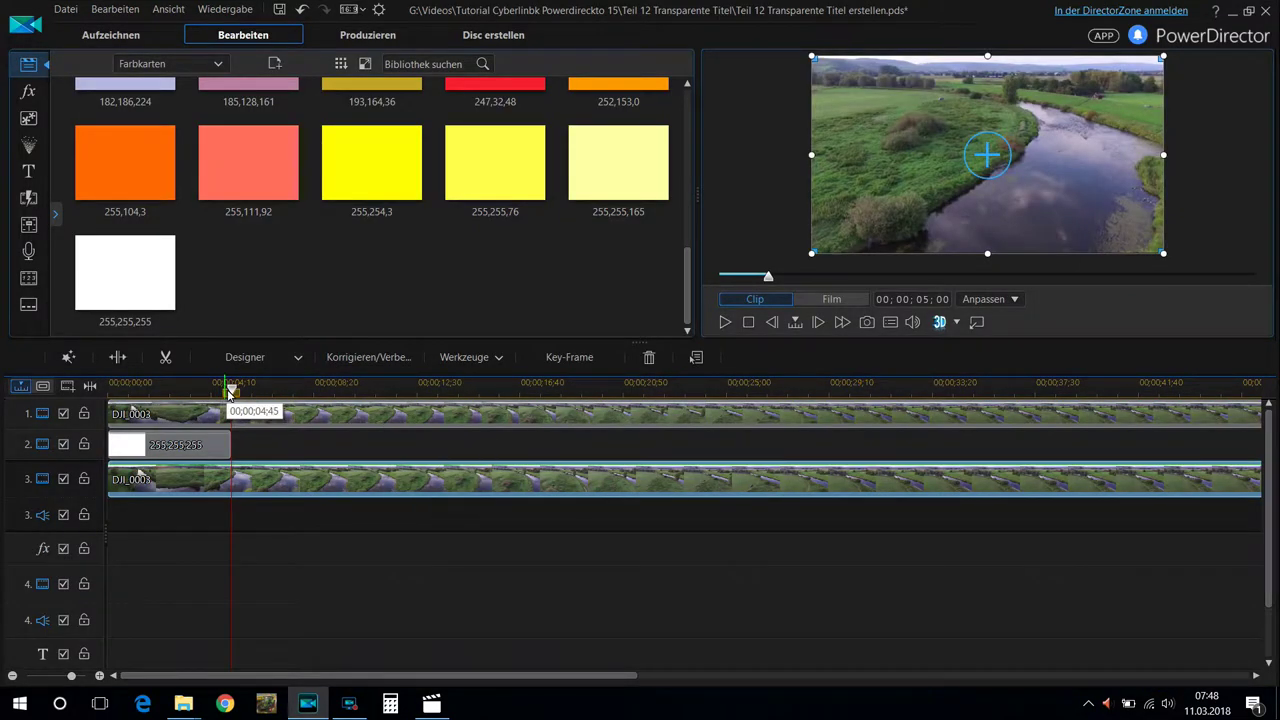
At 00;00;02;16, shrink the white color board on track 2 around the title to about 0.92 wide and 0.72 high
click(164, 385)
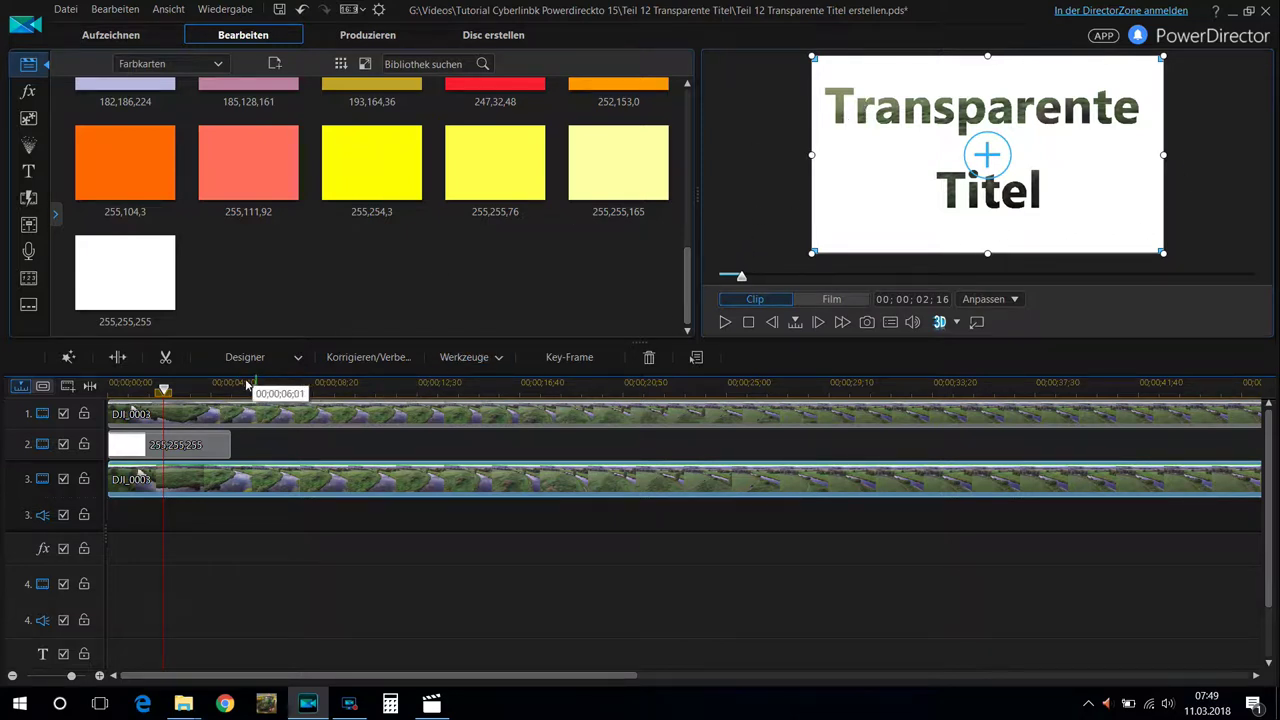
click(172, 420)
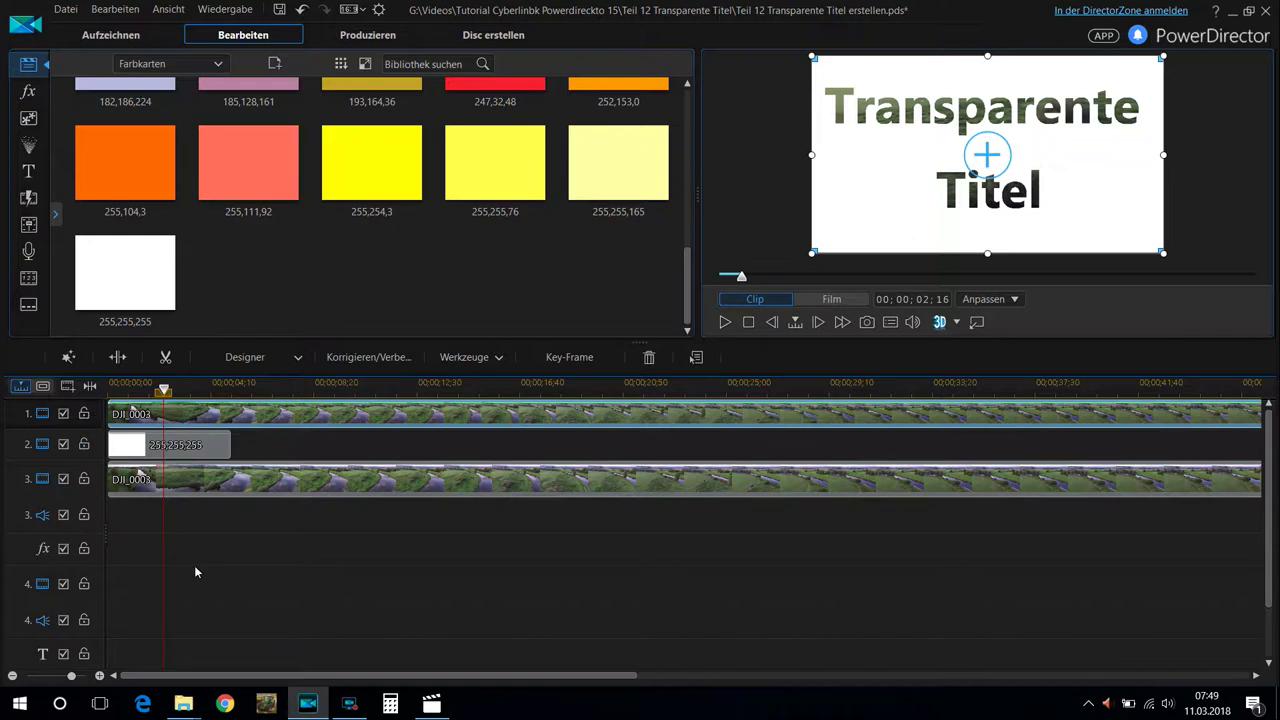
click(173, 449)
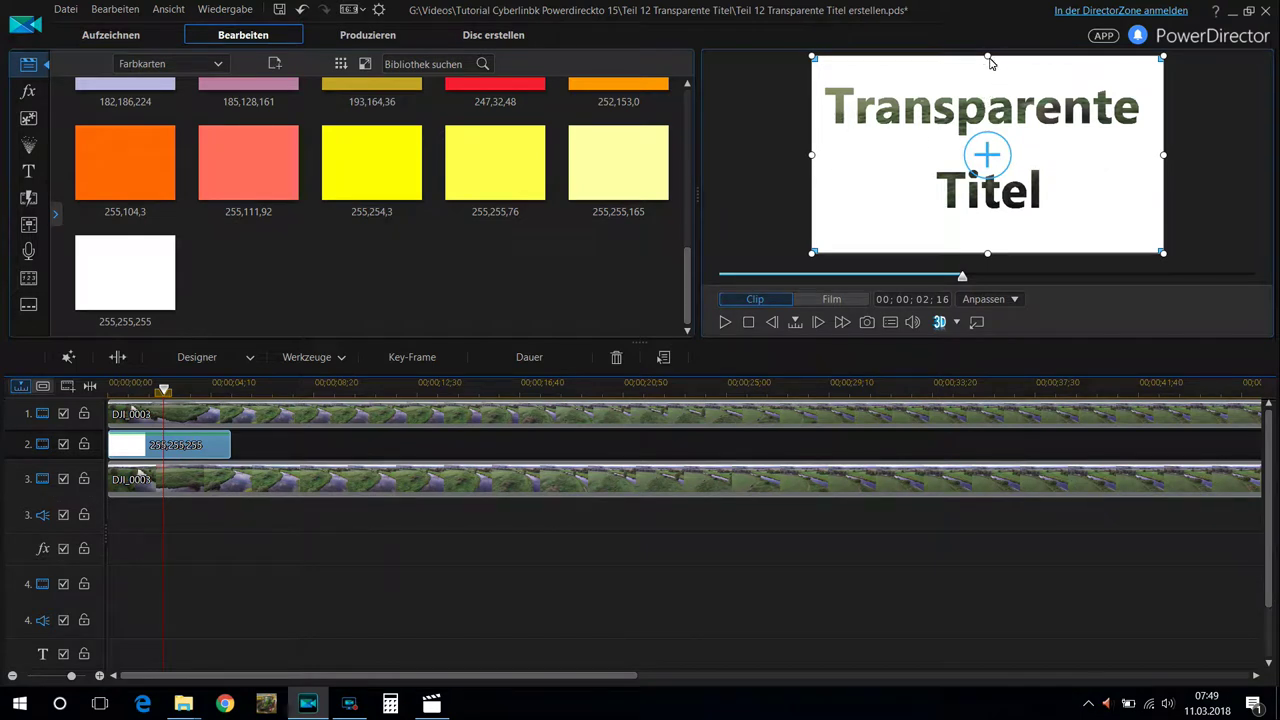
mouse_move(989, 61)
mouse_down()
mouse_move(988, 98)
mouse_move(989, 77)
mouse_up()
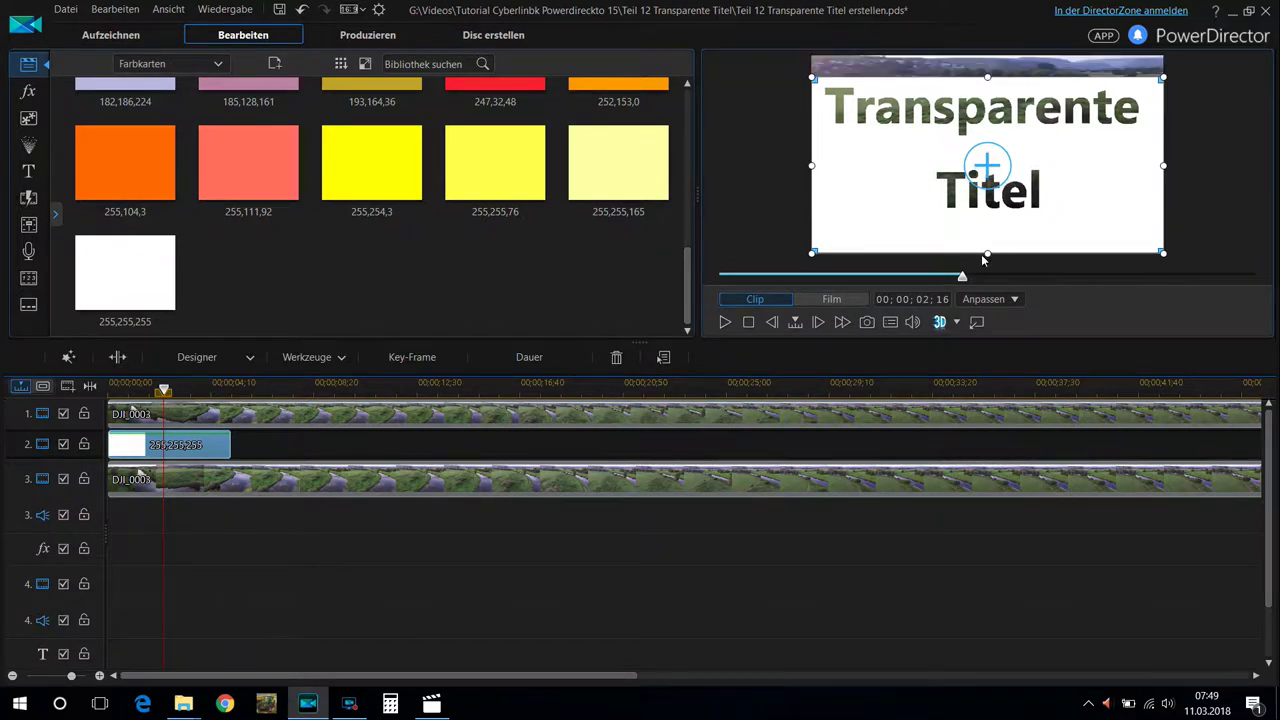
drag(987, 256, 981, 223)
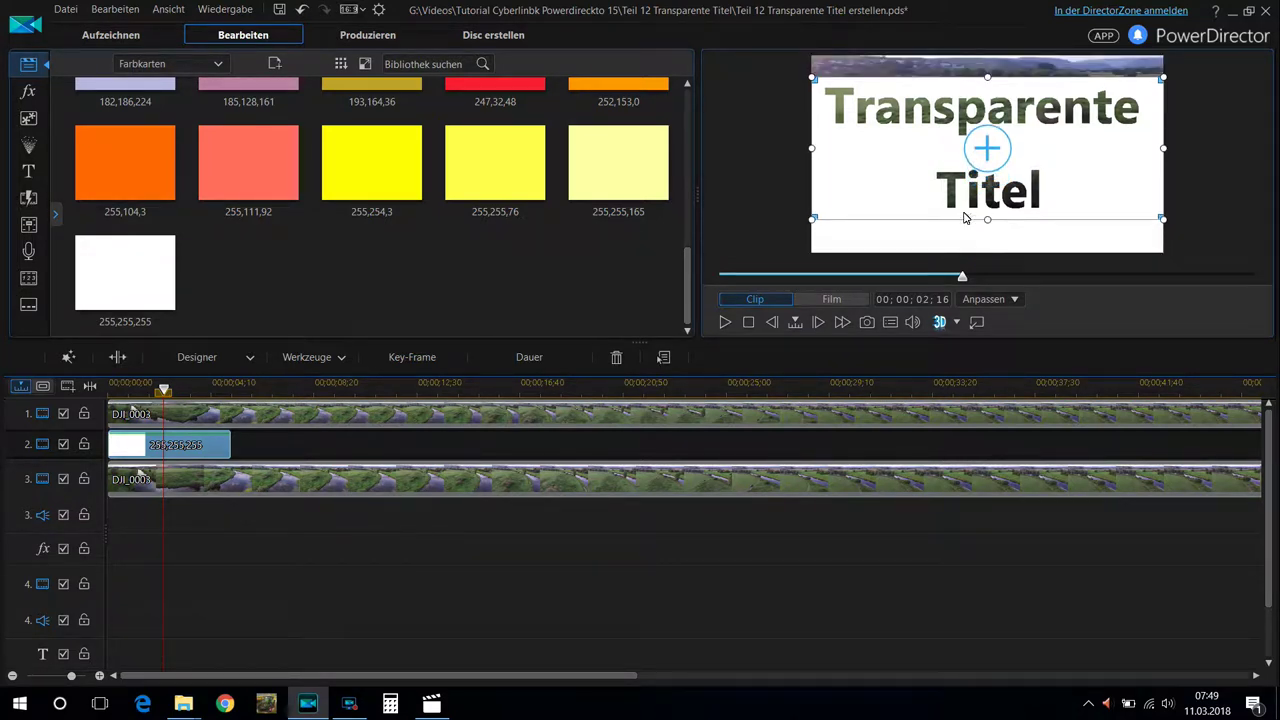
drag(812, 149, 823, 150)
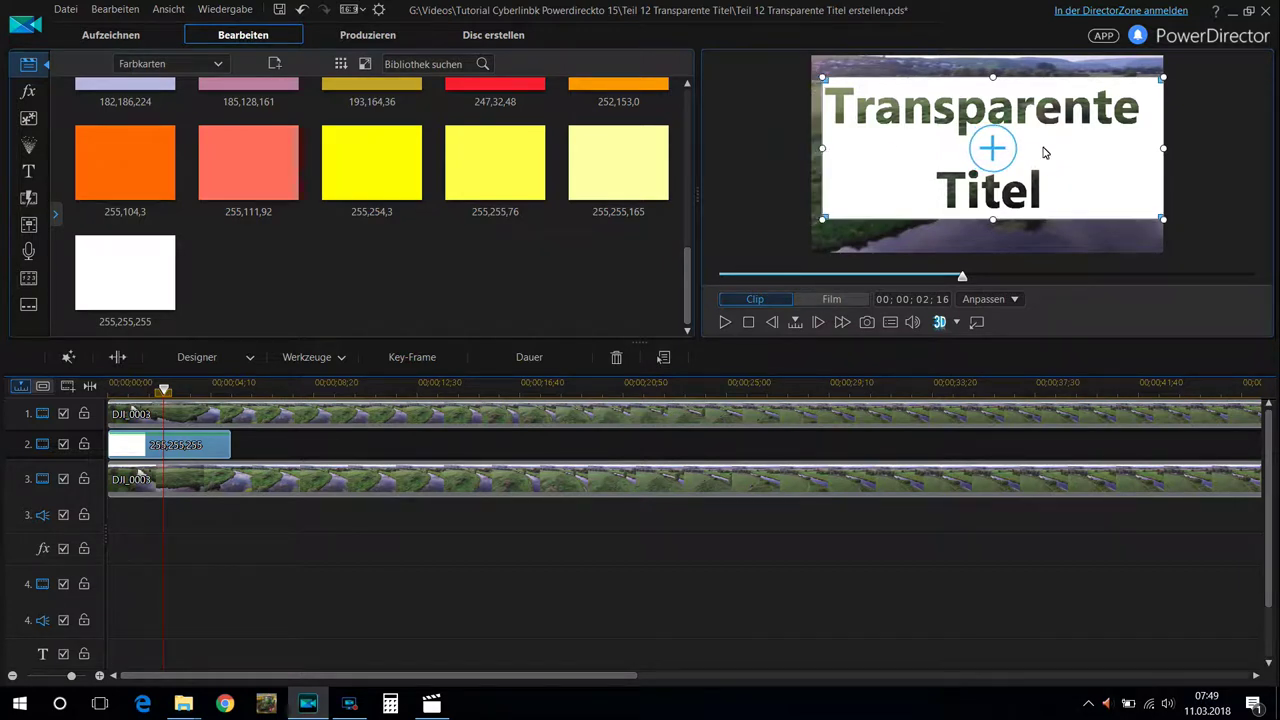
drag(1162, 151, 1147, 156)
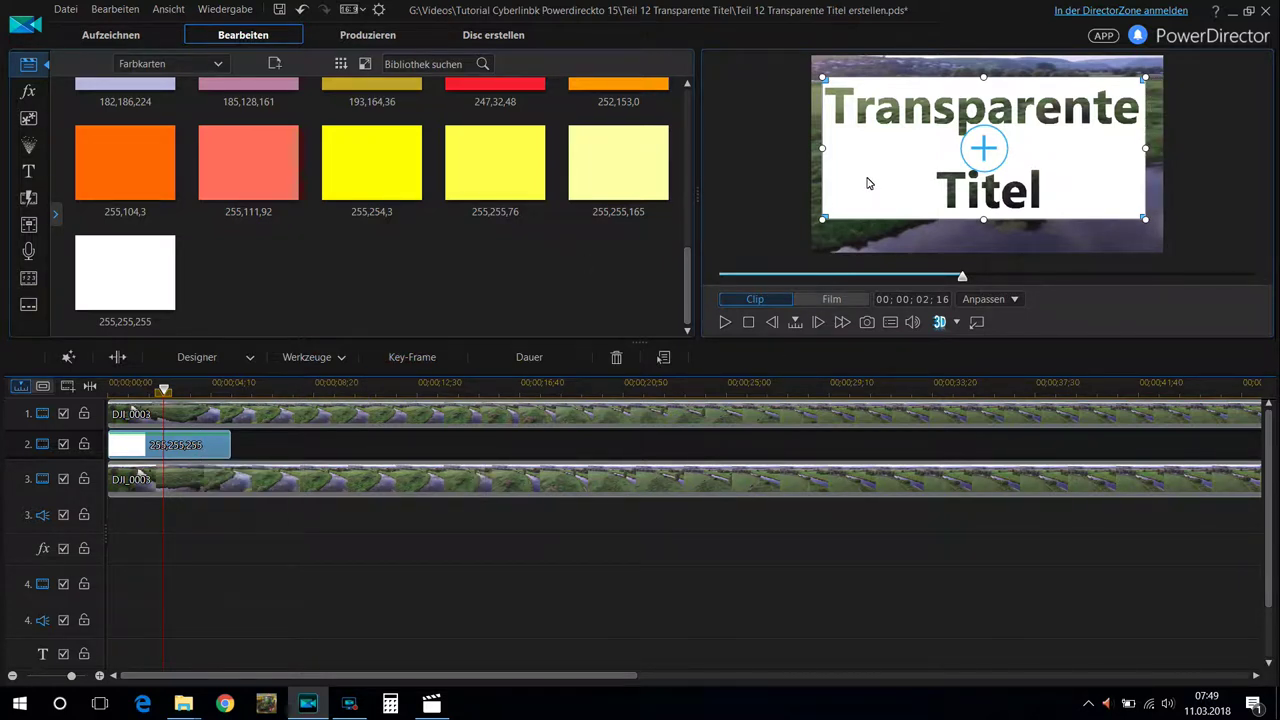
Open the white color board on track 2 in the BiB-Designer and add position, size and opacity keyframes at its start
double_click(218, 444)
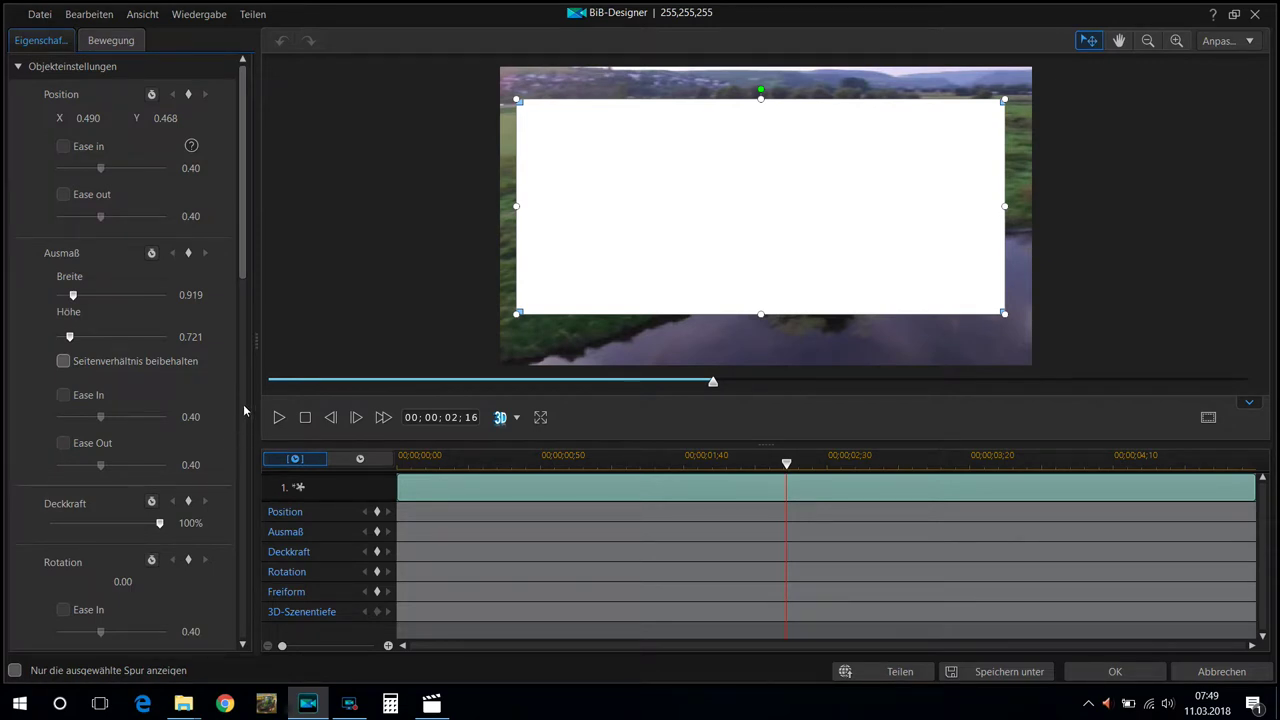
drag(245, 210, 248, 268)
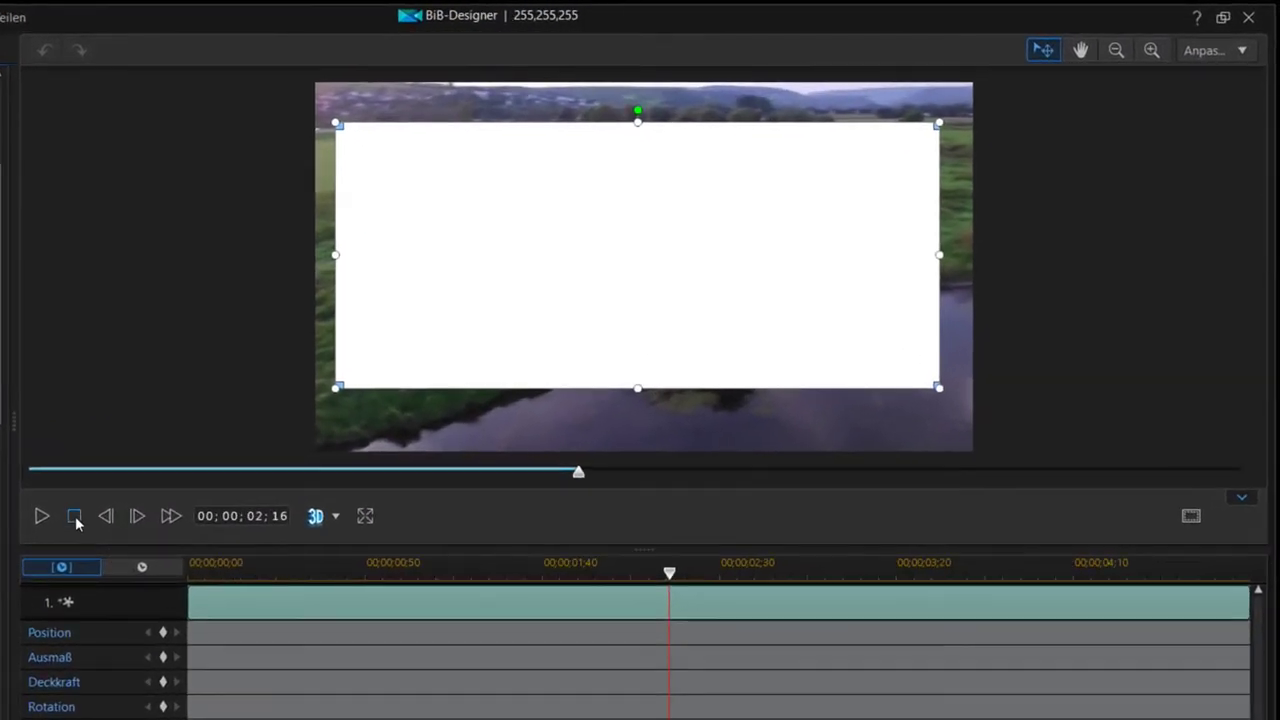
click(74, 517)
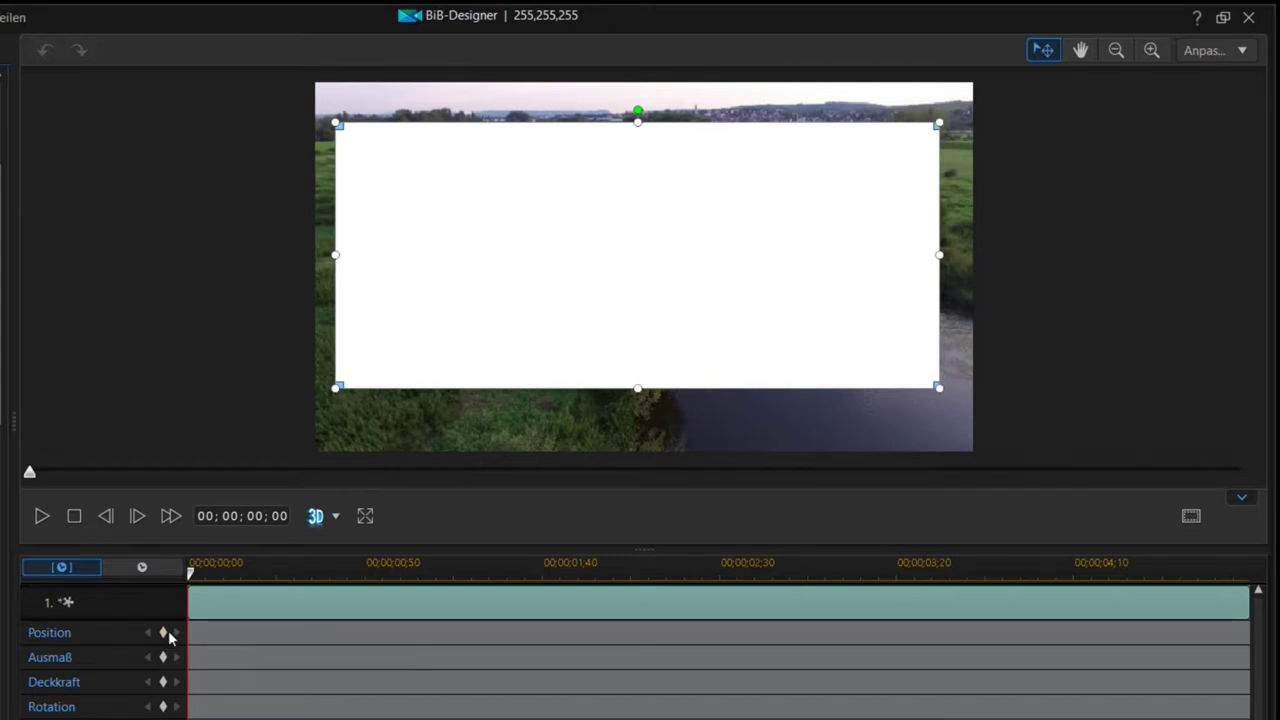
click(164, 634)
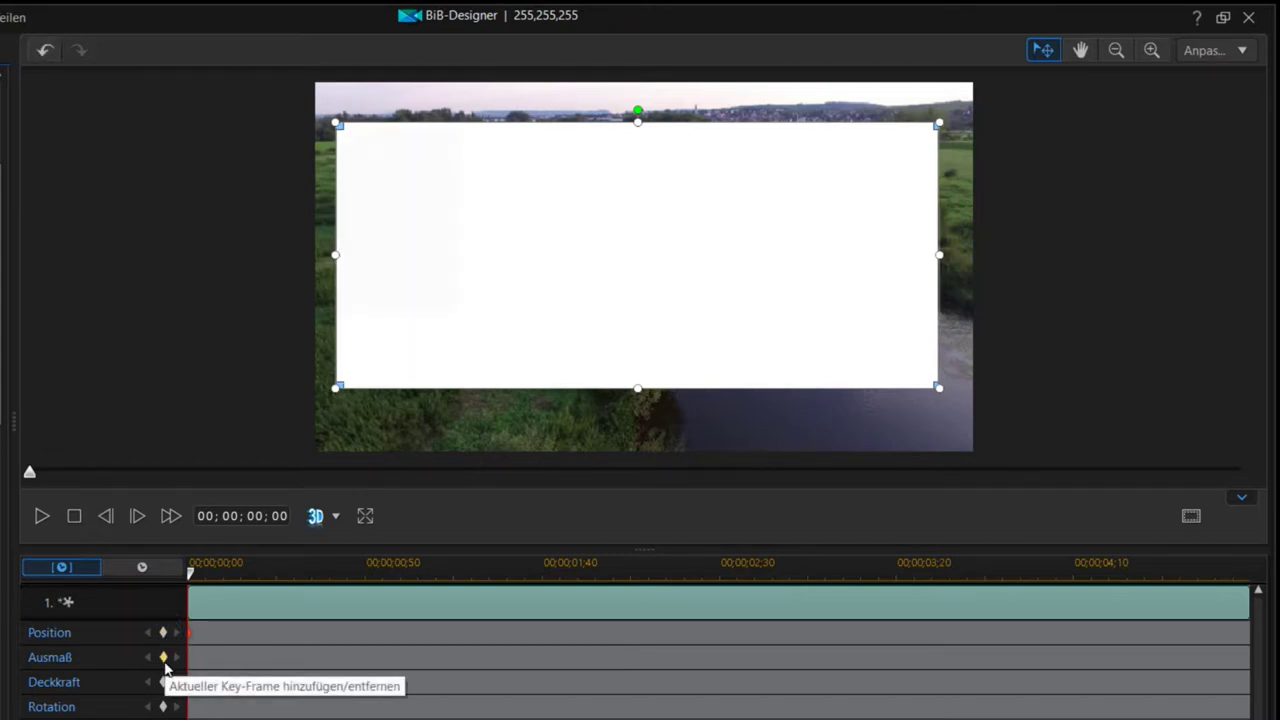
click(163, 659)
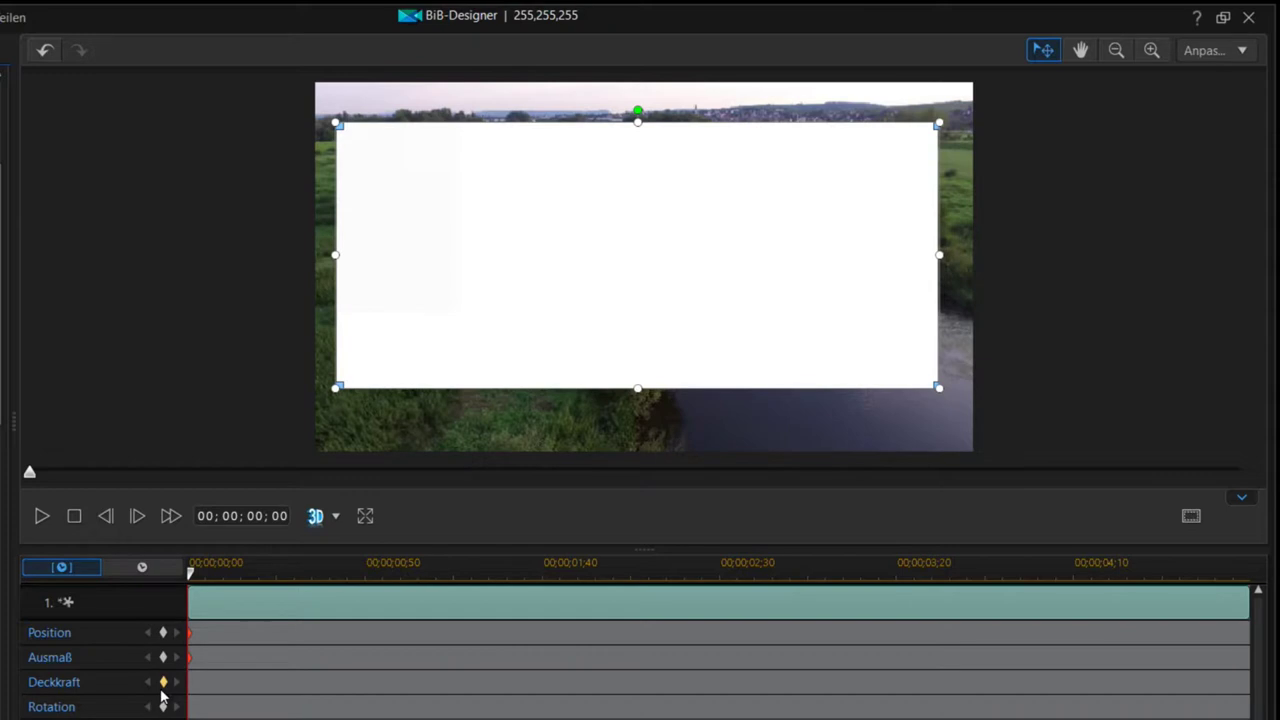
click(163, 682)
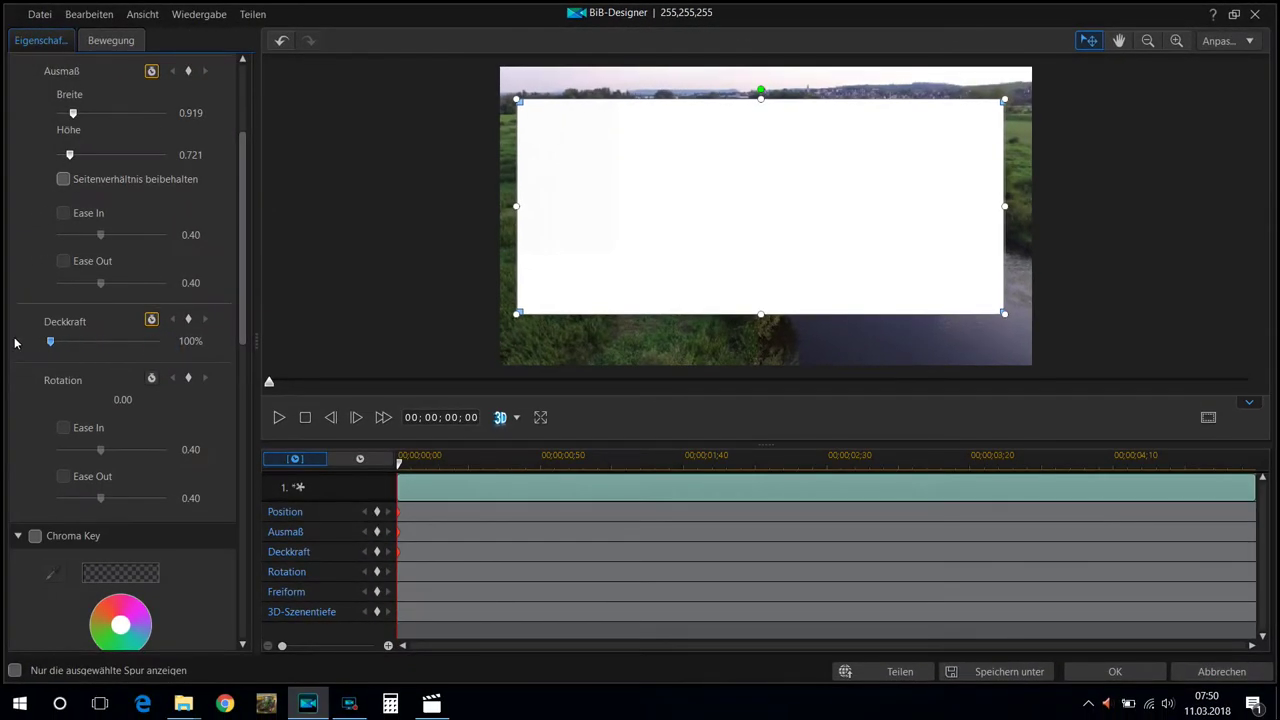
At the starting keyframes, set the board's opacity to 0% and narrow it from both sides to a width of 0.010
drag(15, 343, 15, 343)
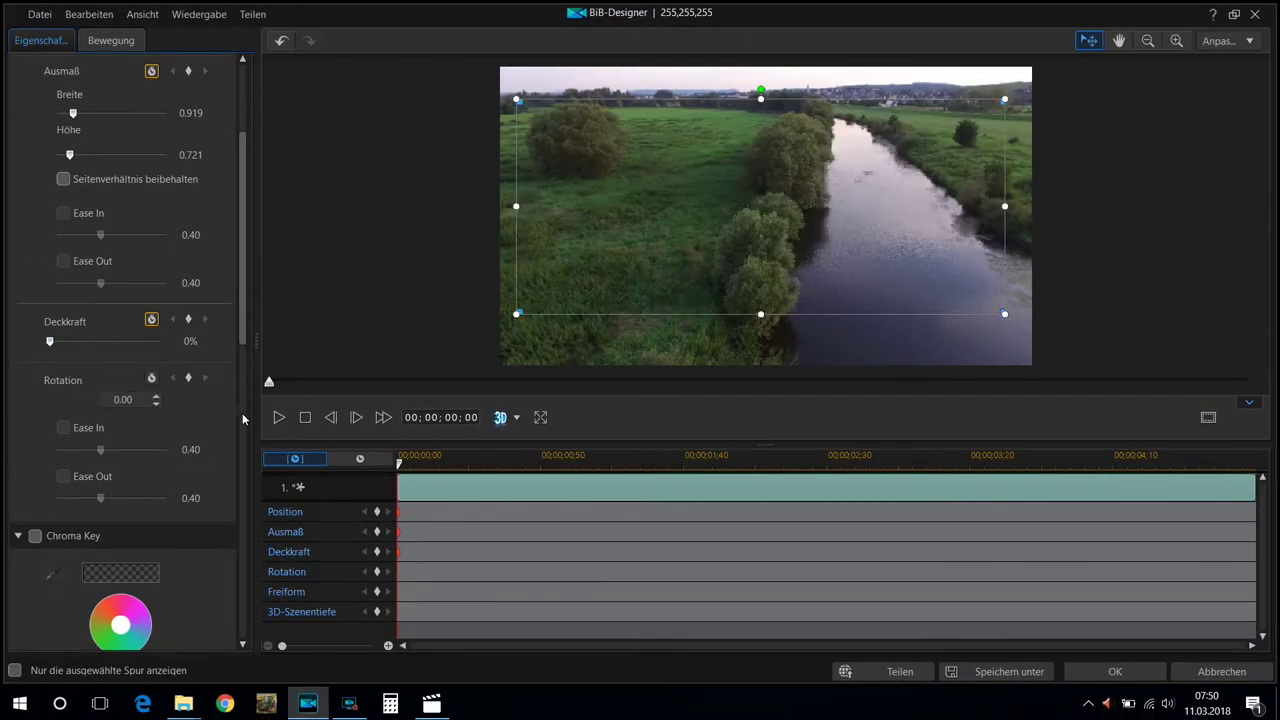
drag(519, 212, 725, 230)
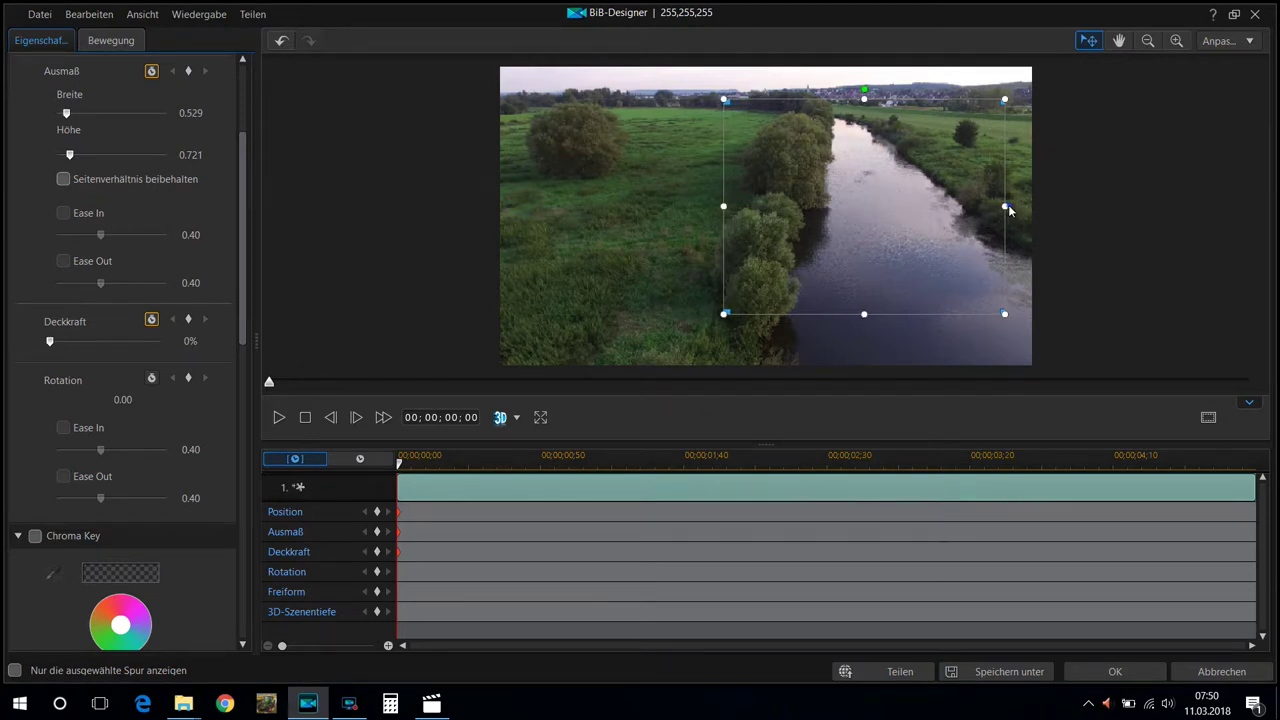
drag(1008, 212, 766, 207)
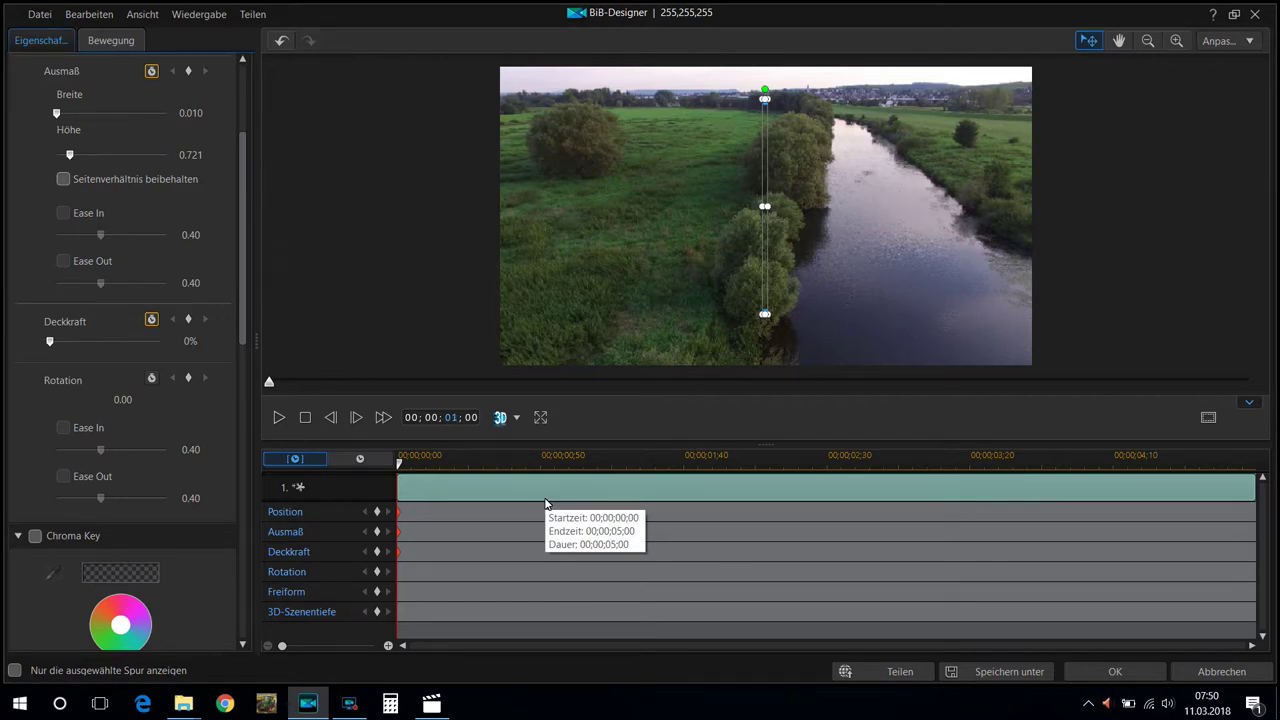
At 00;00;01;00, keyframe the board's position, size and opacity, widening it to about 0.91 with 75% opacity
key(Return)
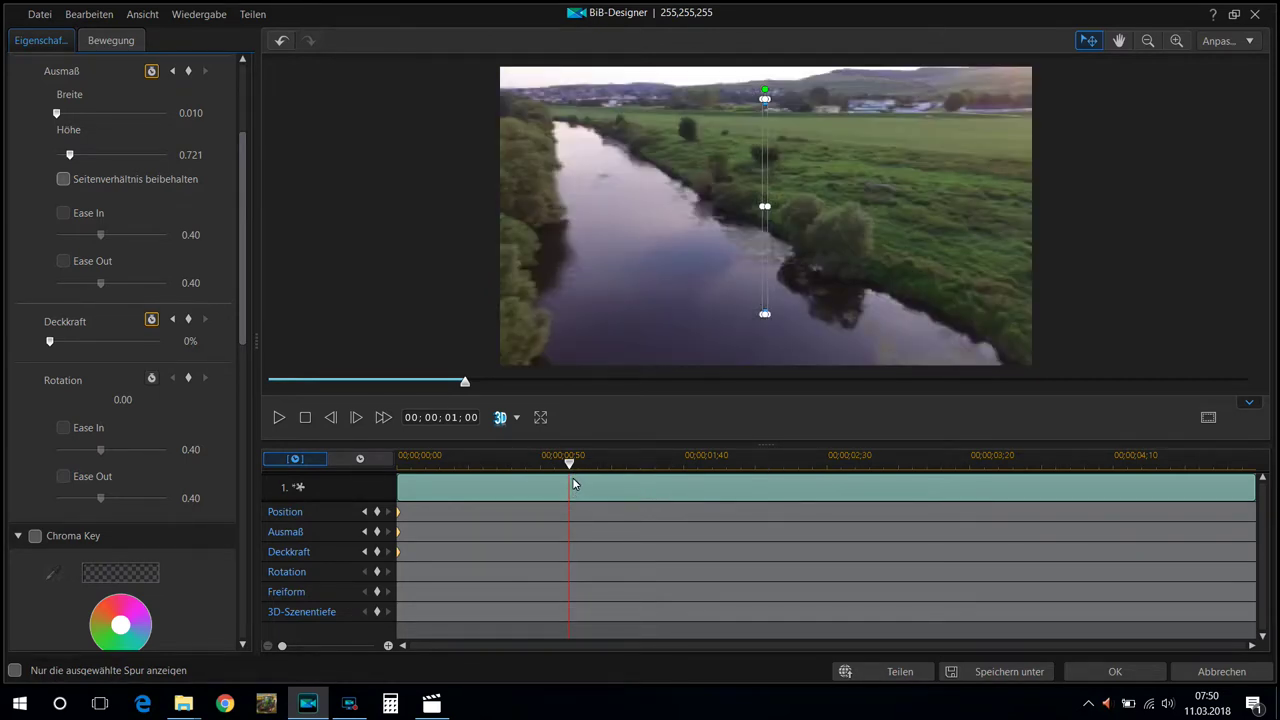
click(377, 511)
click(377, 531)
drag(763, 206, 529, 221)
drag(771, 207, 1016, 209)
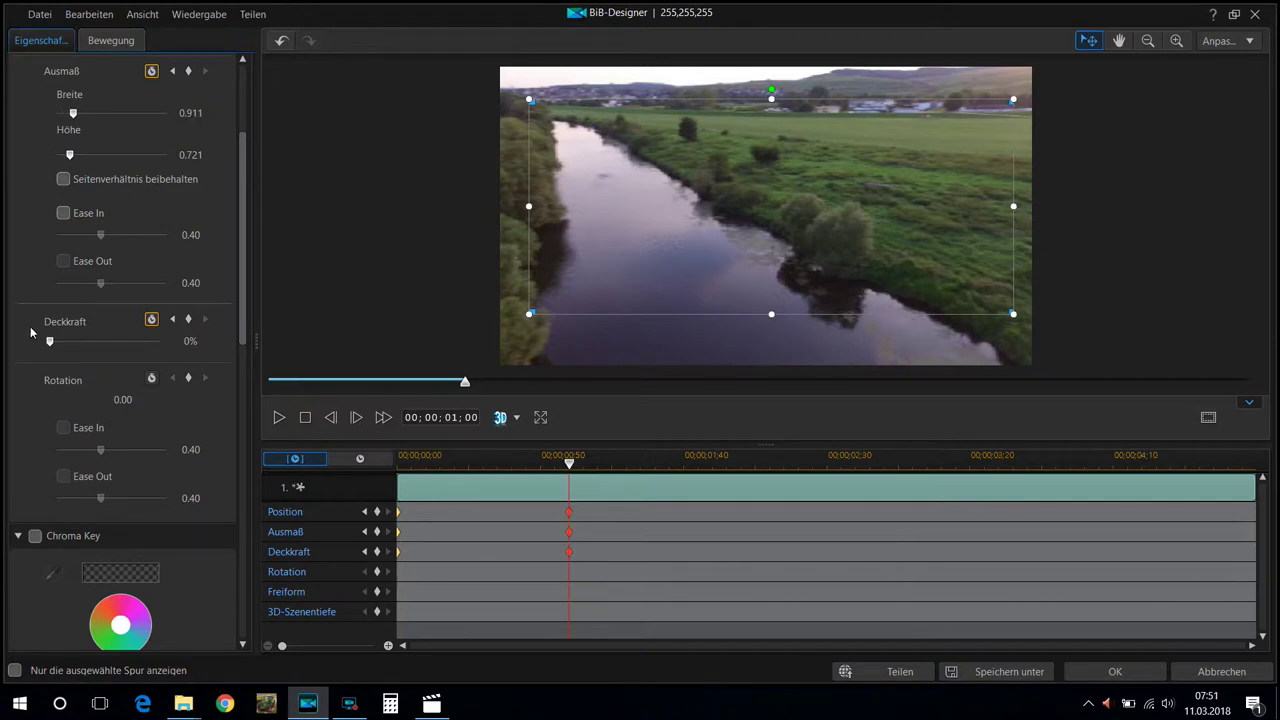
drag(52, 349, 133, 349)
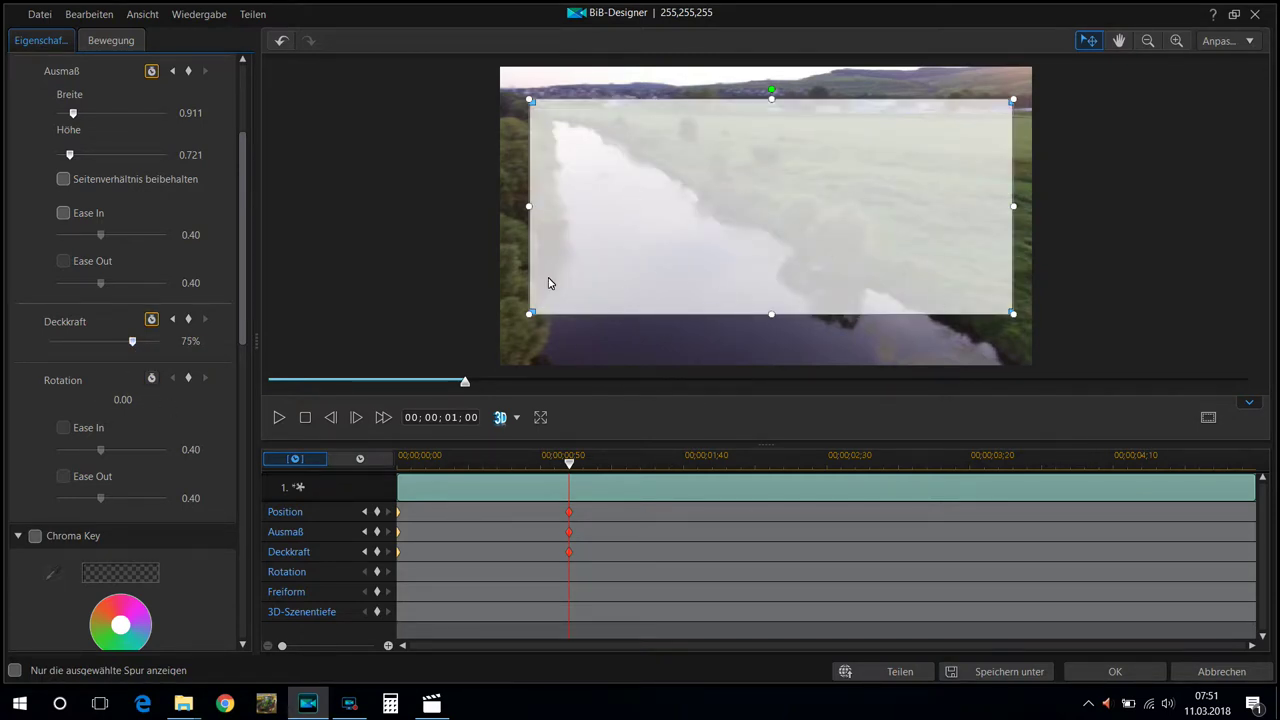
Enable a border on the white board with a blur of 3 and an opacity of 75%
drag(241, 303, 246, 513)
click(35, 407)
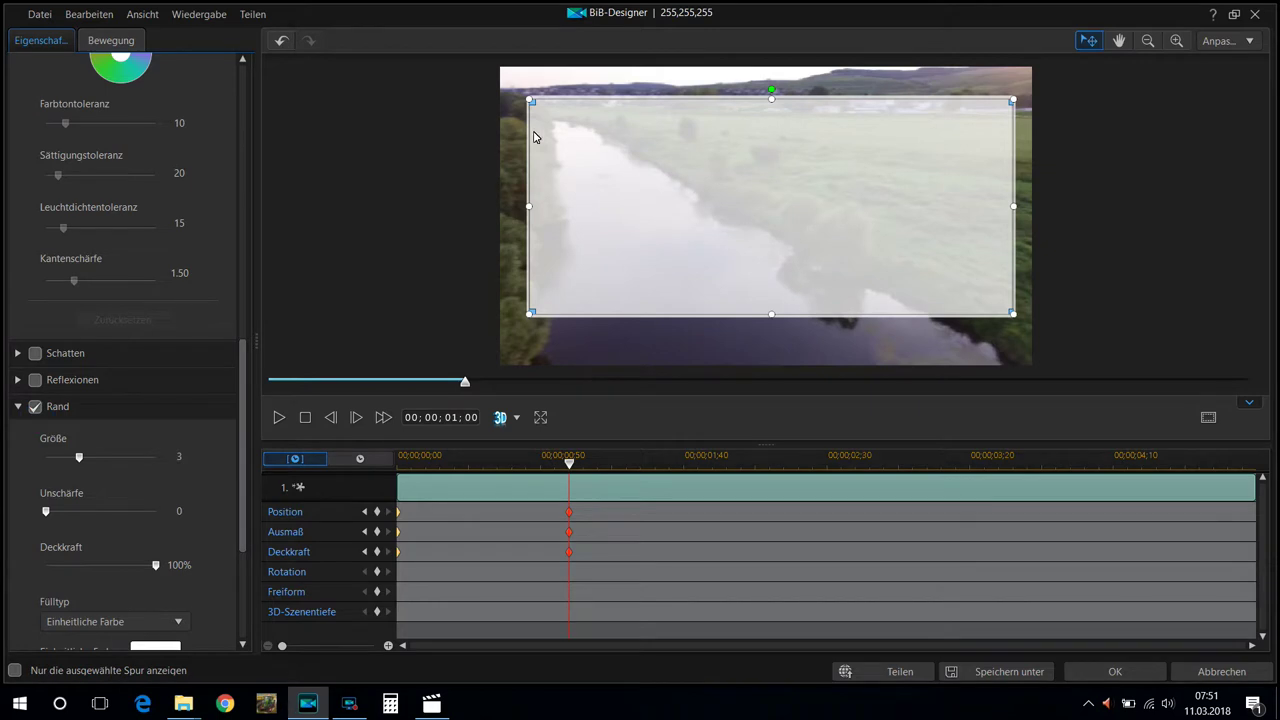
drag(46, 513, 79, 513)
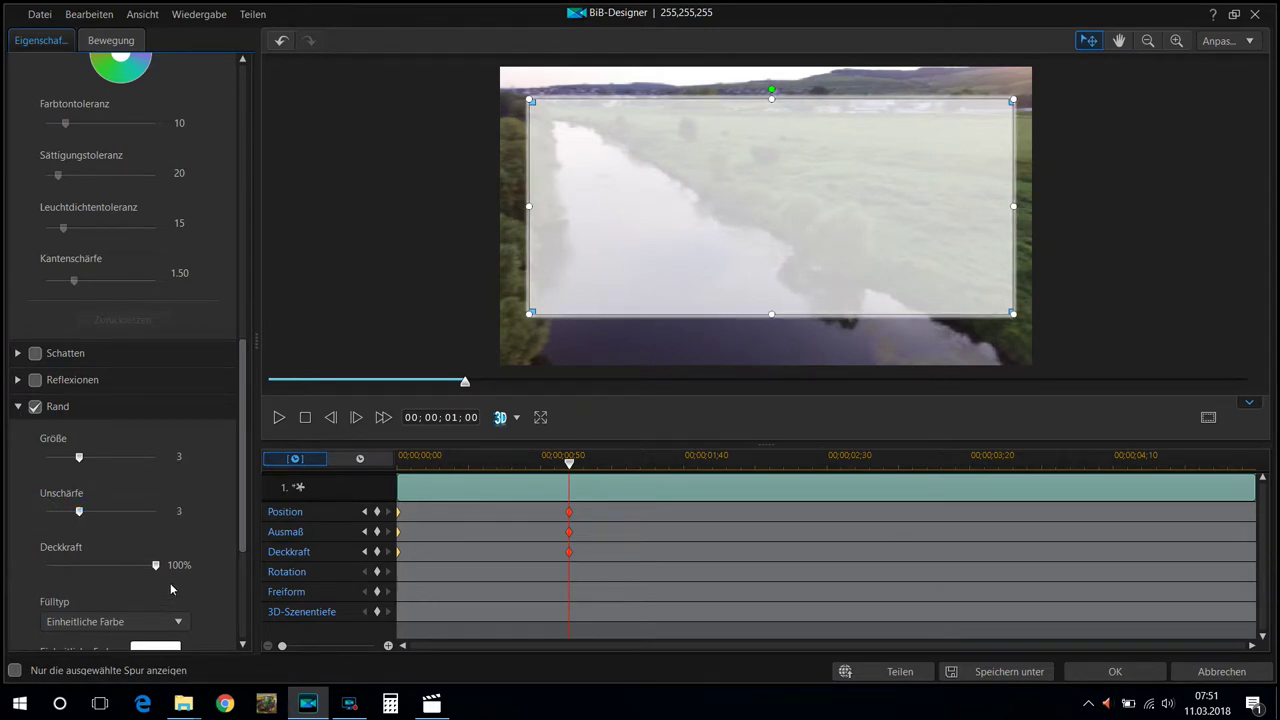
drag(155, 565, 128, 568)
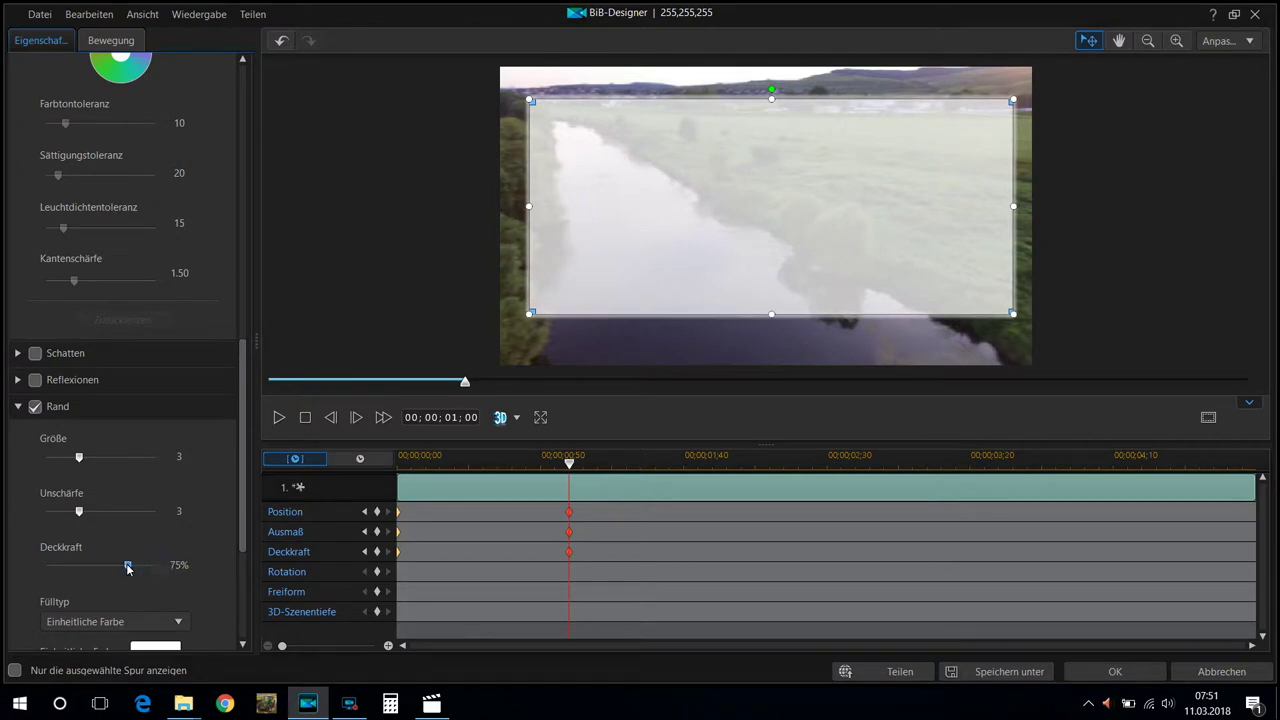
Preview the board's opening animation from the start and confirm the BiB-Designer changes
click(306, 424)
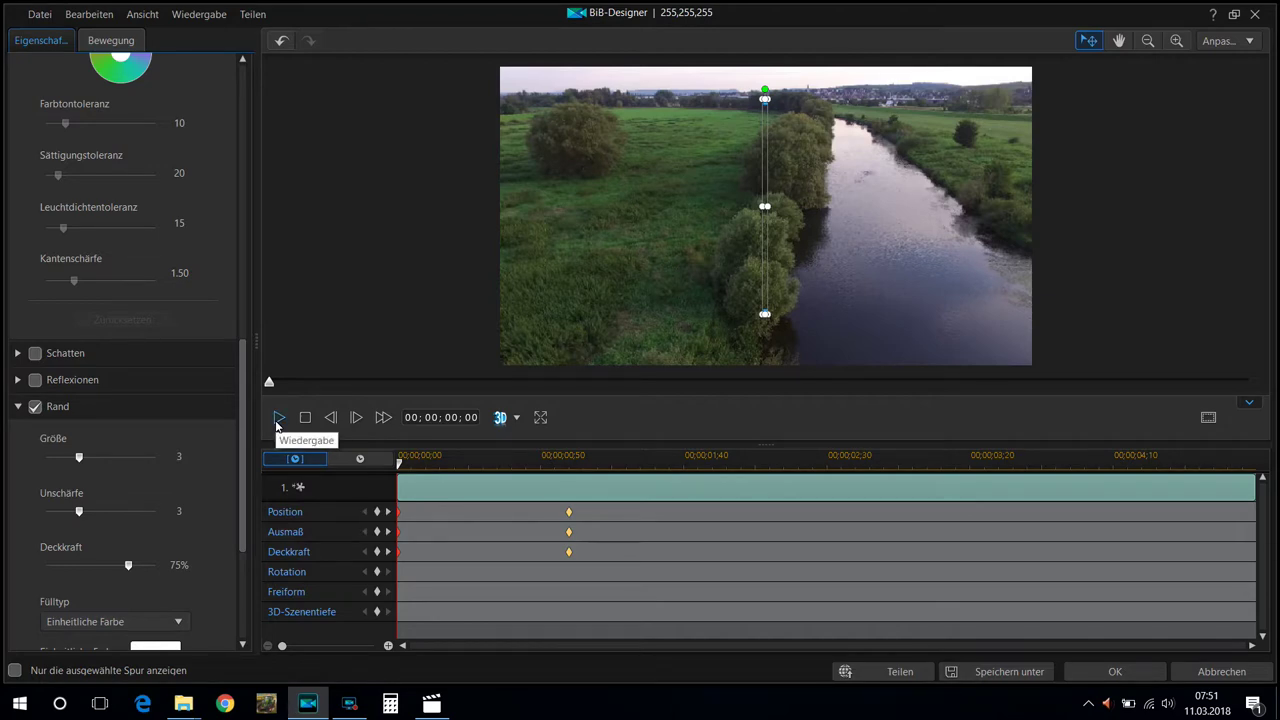
click(279, 418)
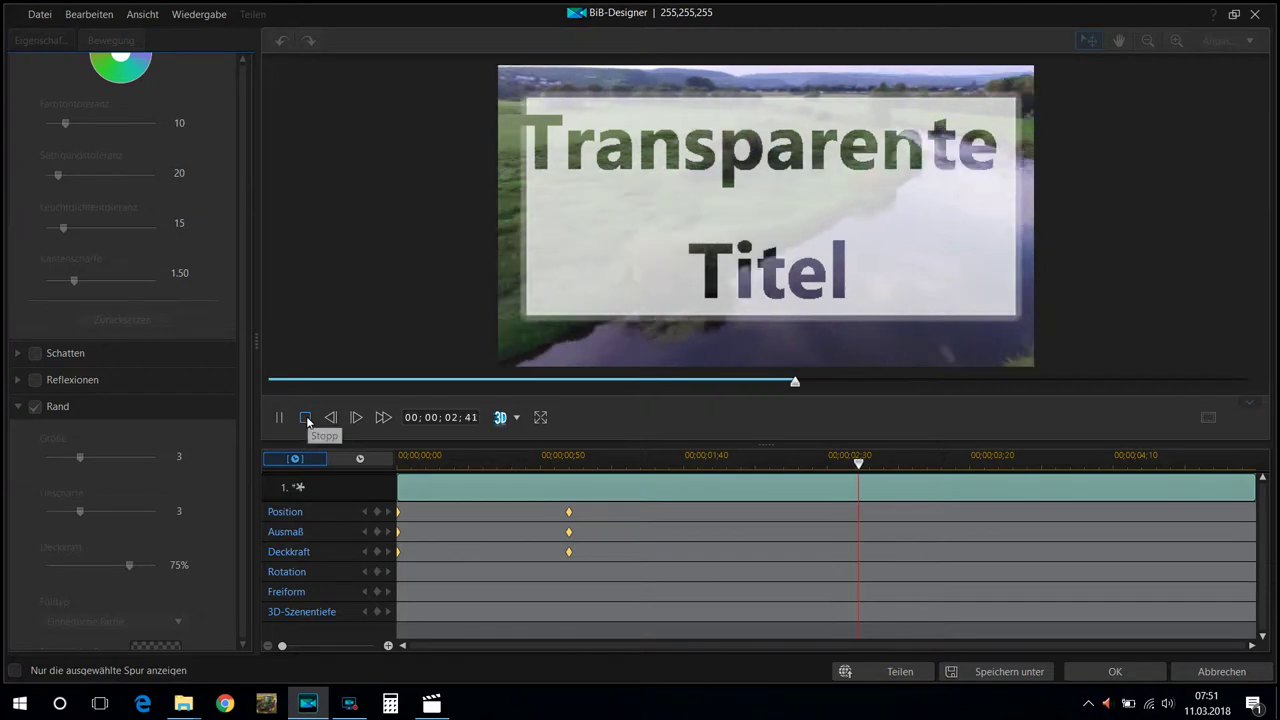
click(306, 418)
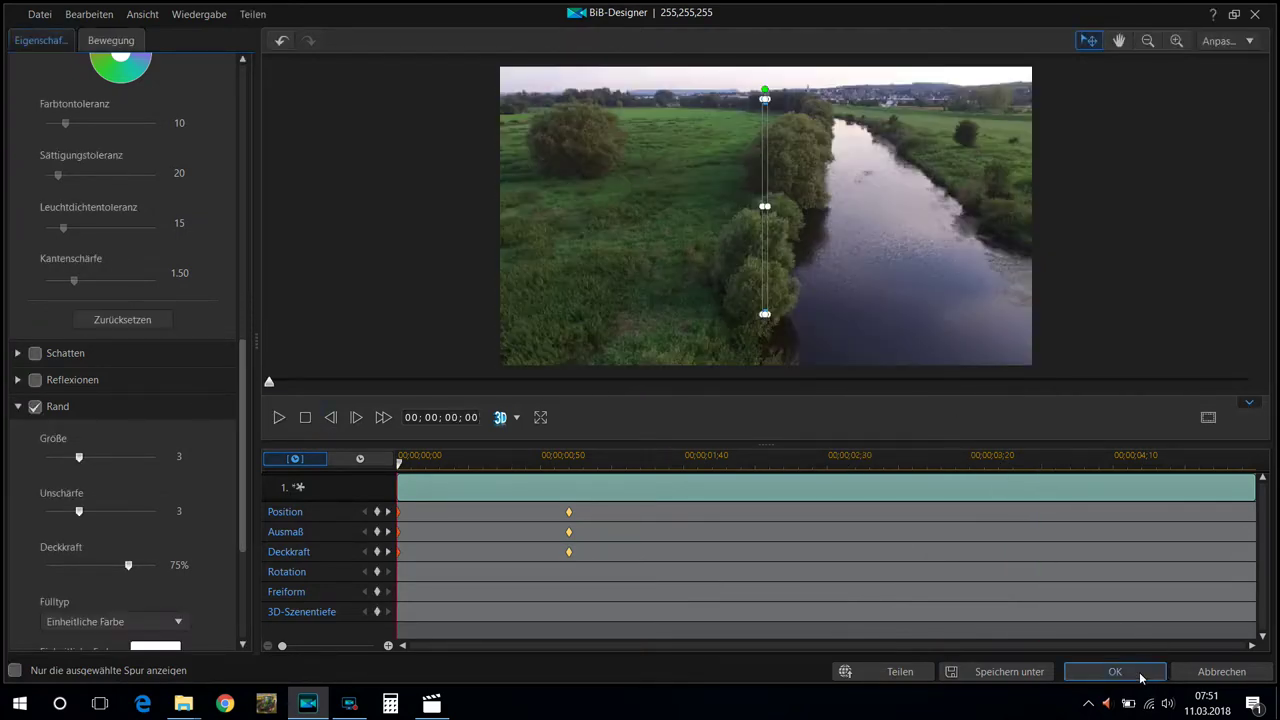
click(1137, 676)
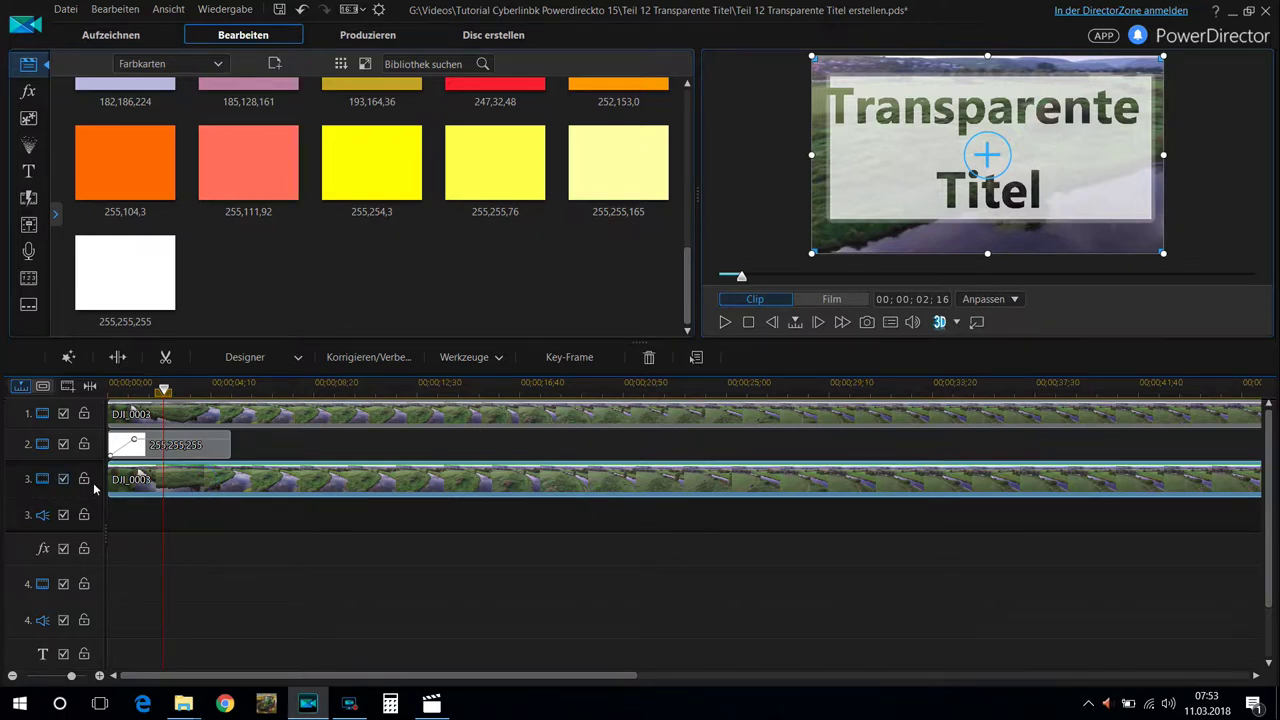
Open the track 3 clip in the Mask Designer and keyframe its mask opacity at 0% at the clip's start
click(301, 361)
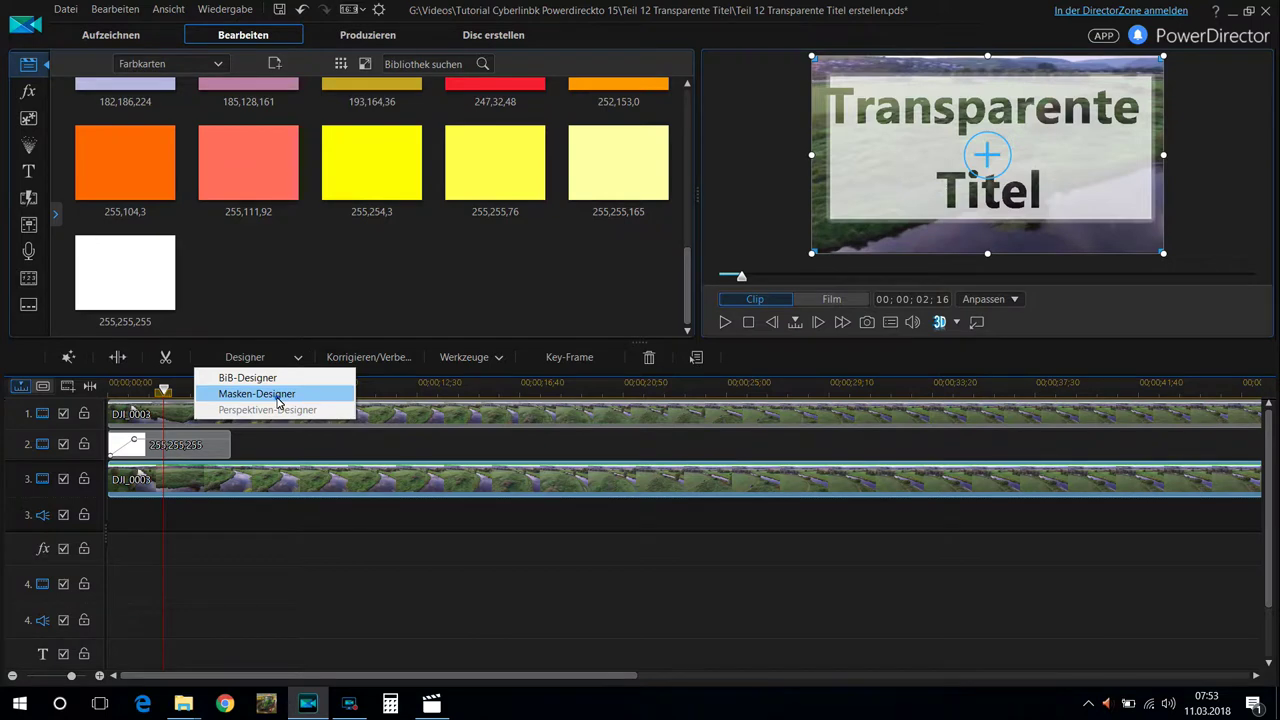
click(279, 395)
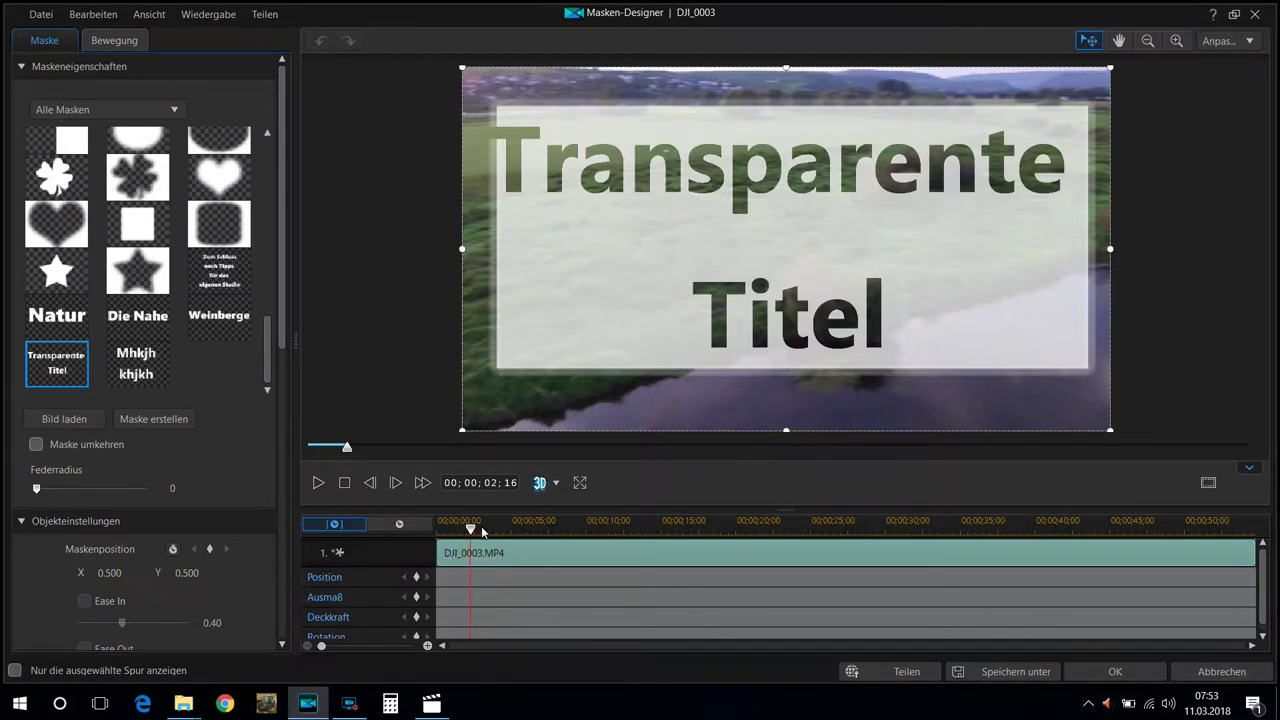
drag(474, 530, 438, 530)
click(416, 617)
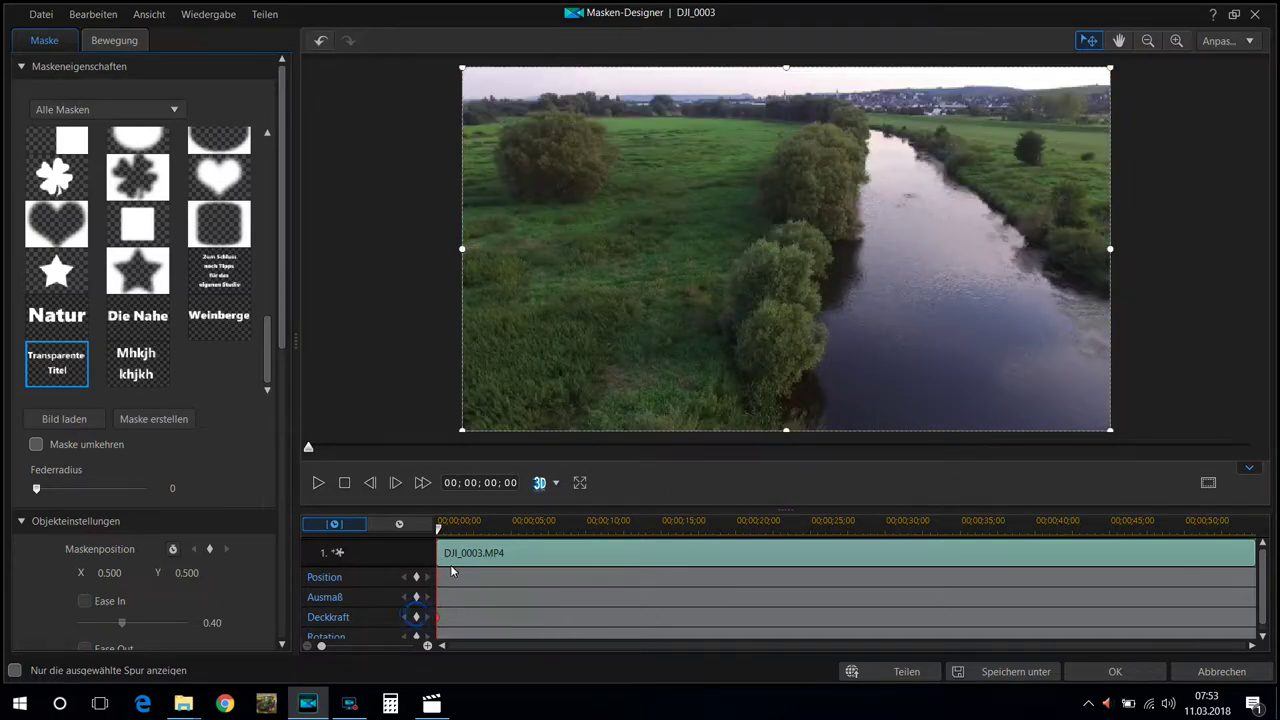
drag(282, 312, 287, 604)
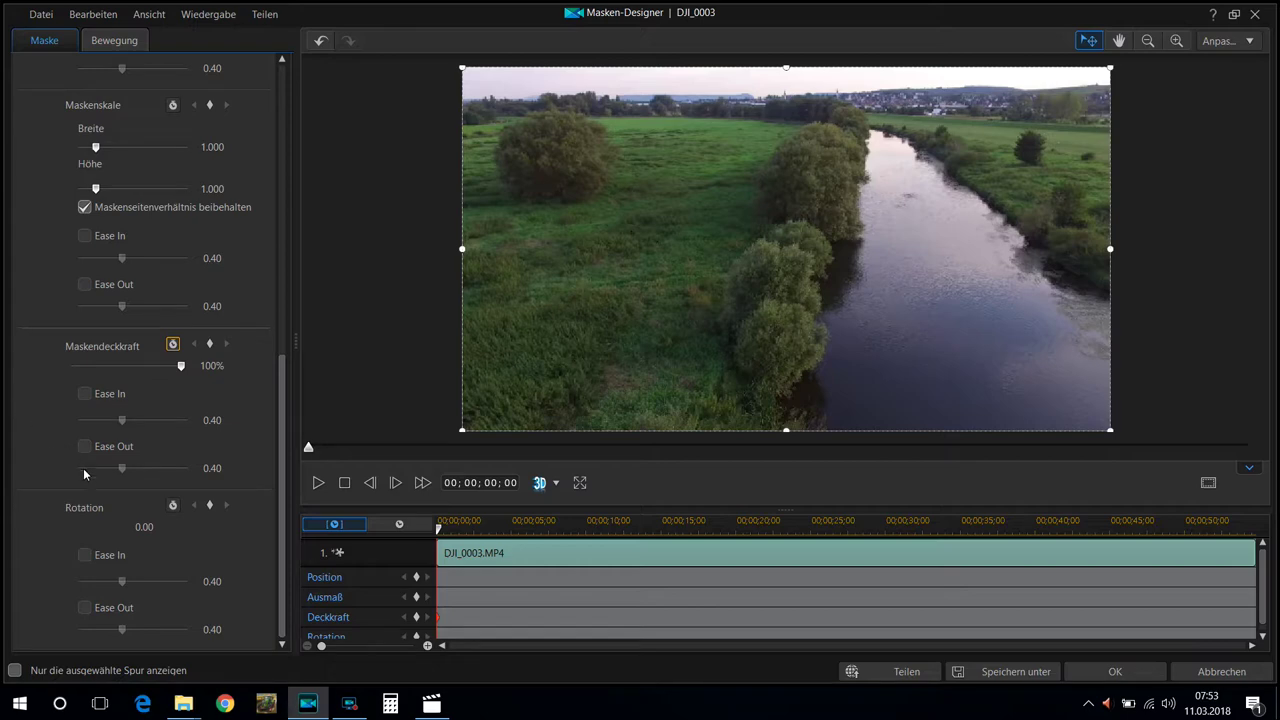
drag(181, 369, 39, 365)
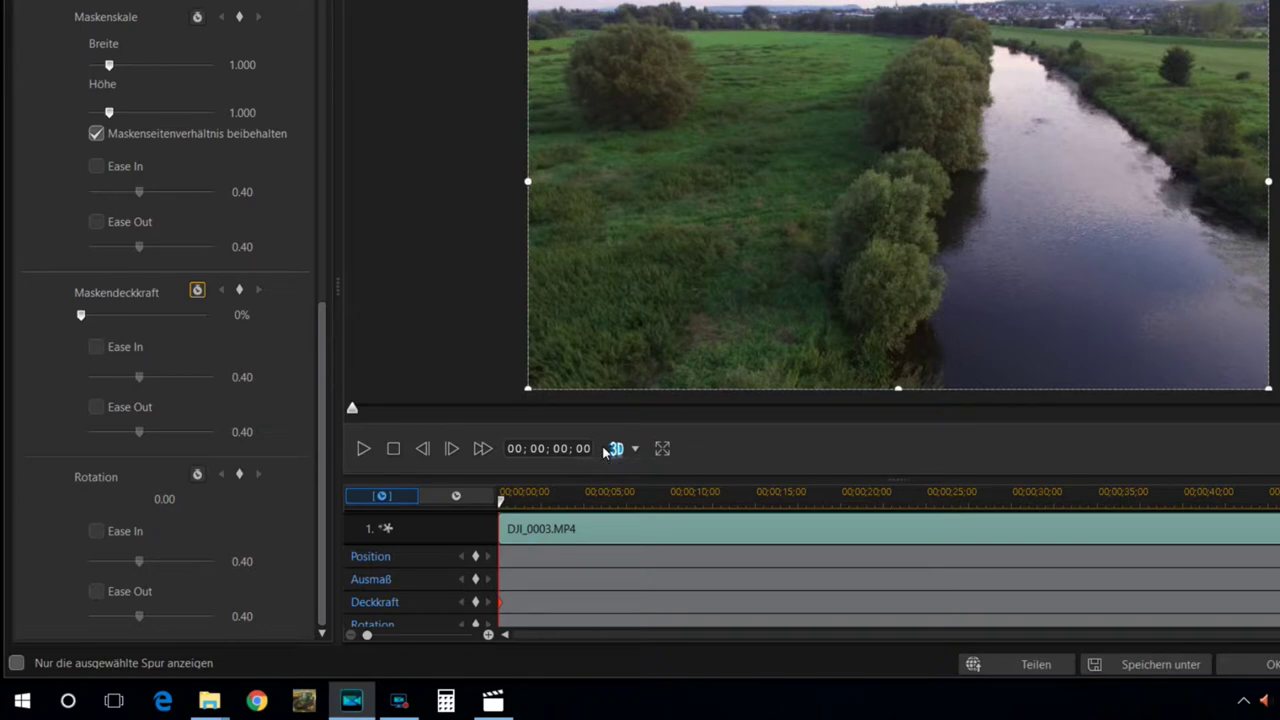
At 00;00;01;30, keyframe the mask opacity at 100% and confirm the mask changes
click(561, 448)
text(01;3)
key(Return)
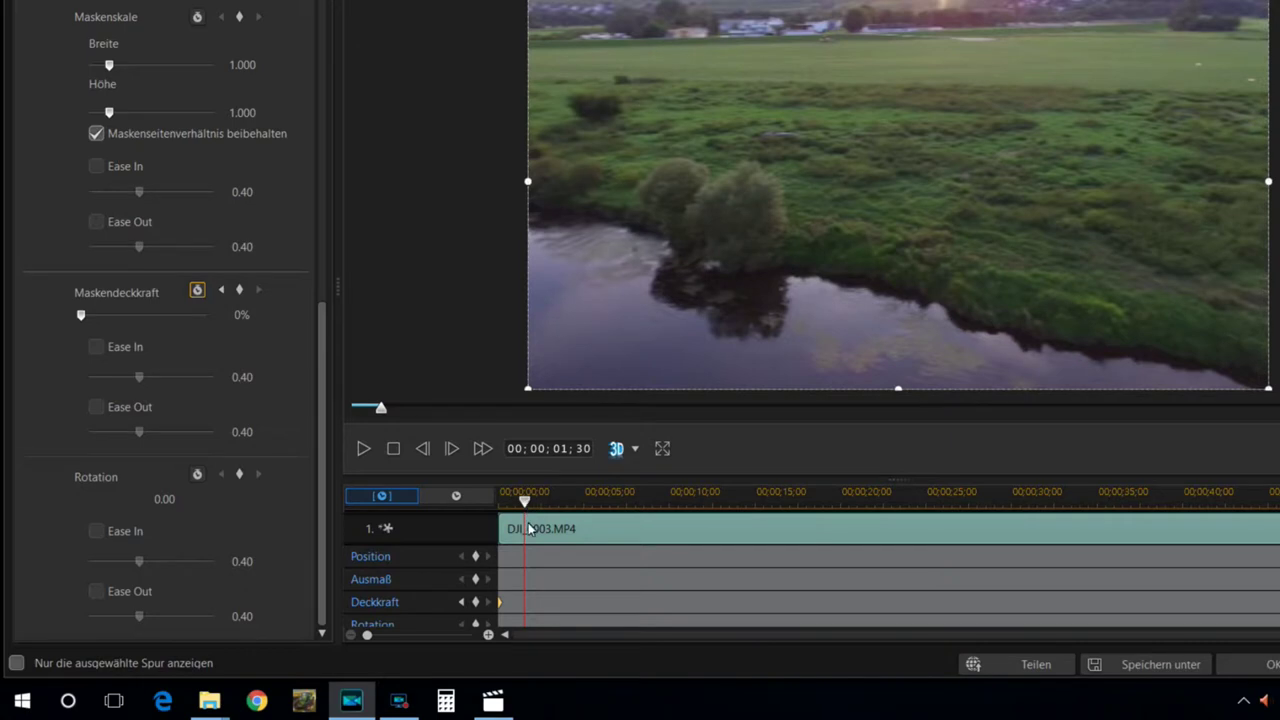
click(476, 603)
drag(528, 605, 519, 601)
drag(85, 318, 224, 330)
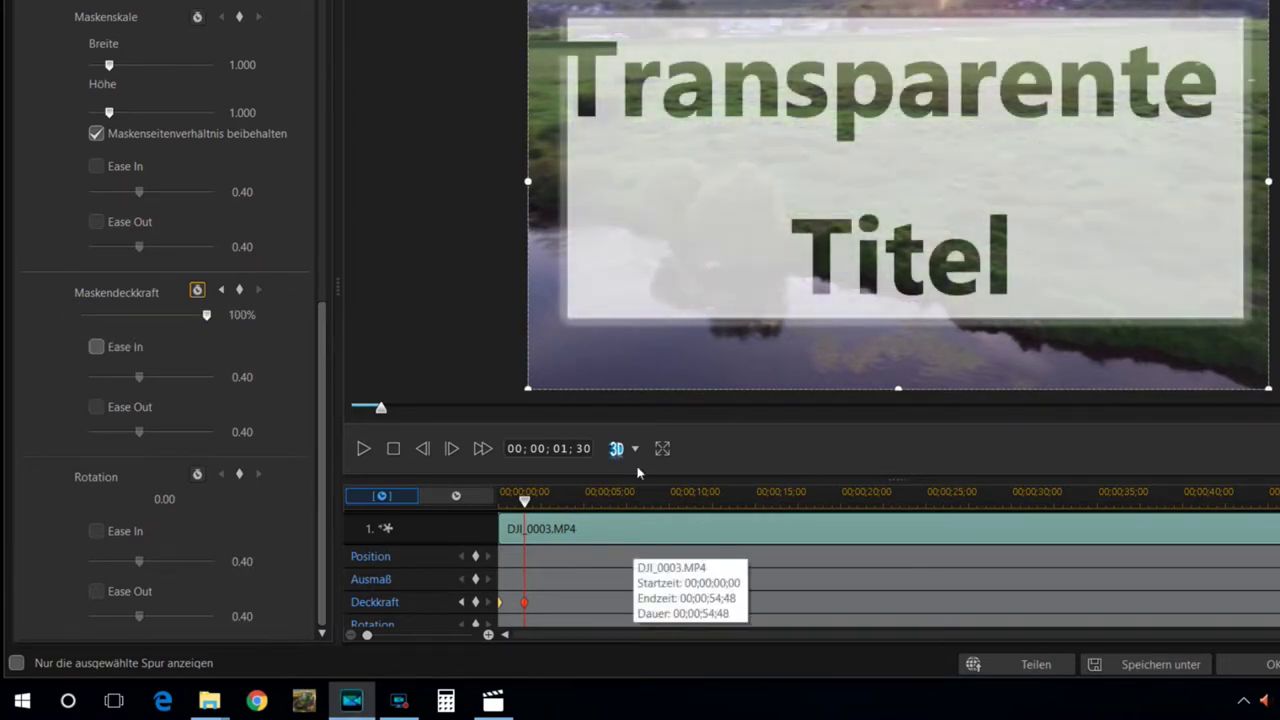
click(1236, 664)
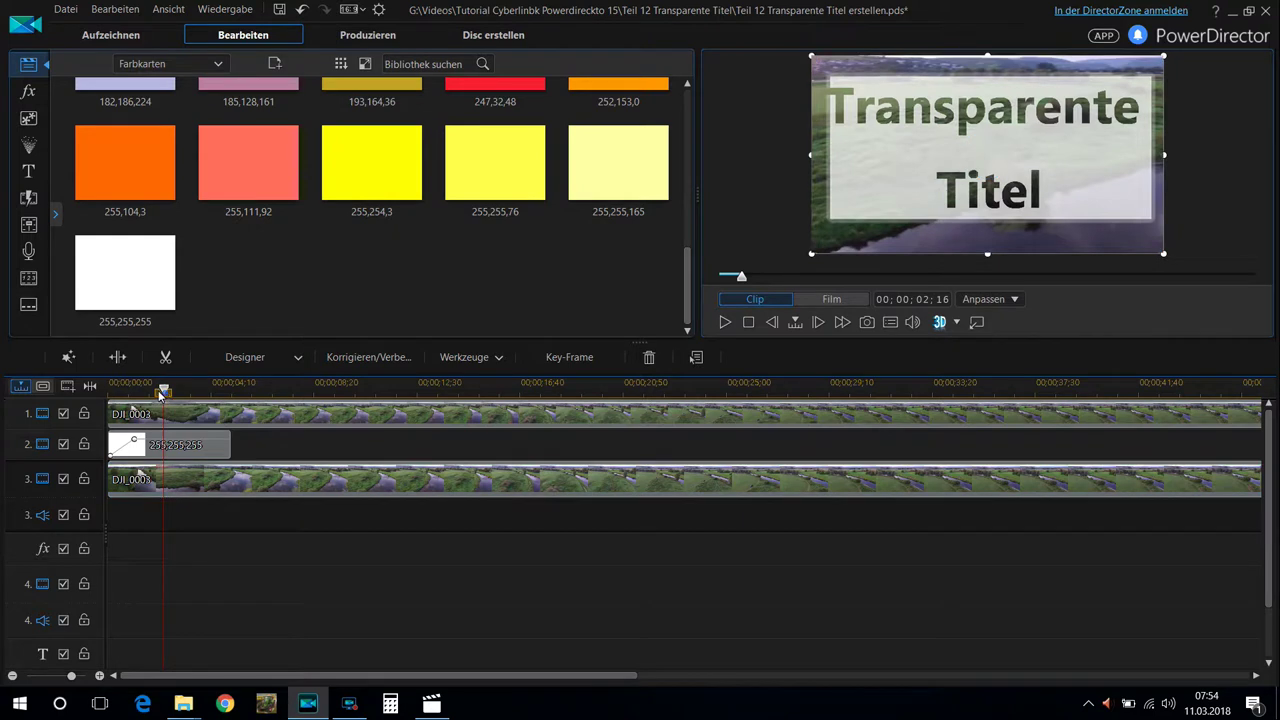
Play the finished title animation on the timeline from the start, then stop playback
drag(166, 392, 110, 386)
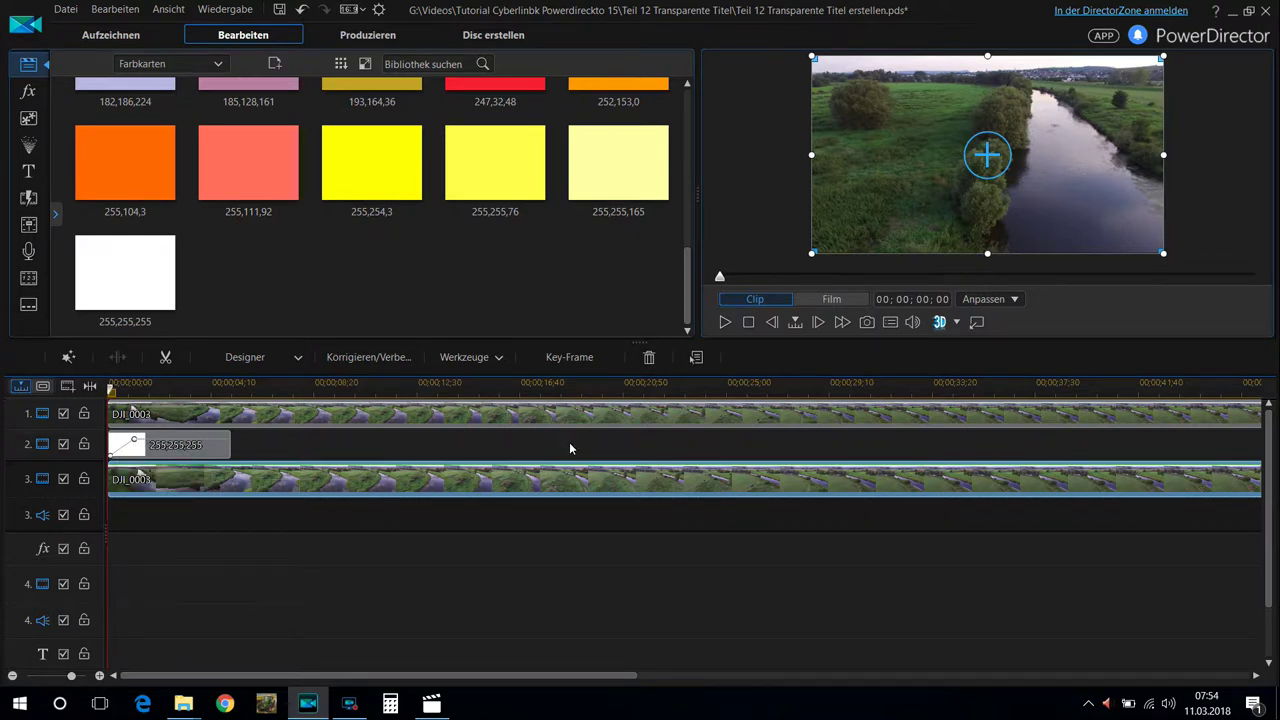
click(726, 323)
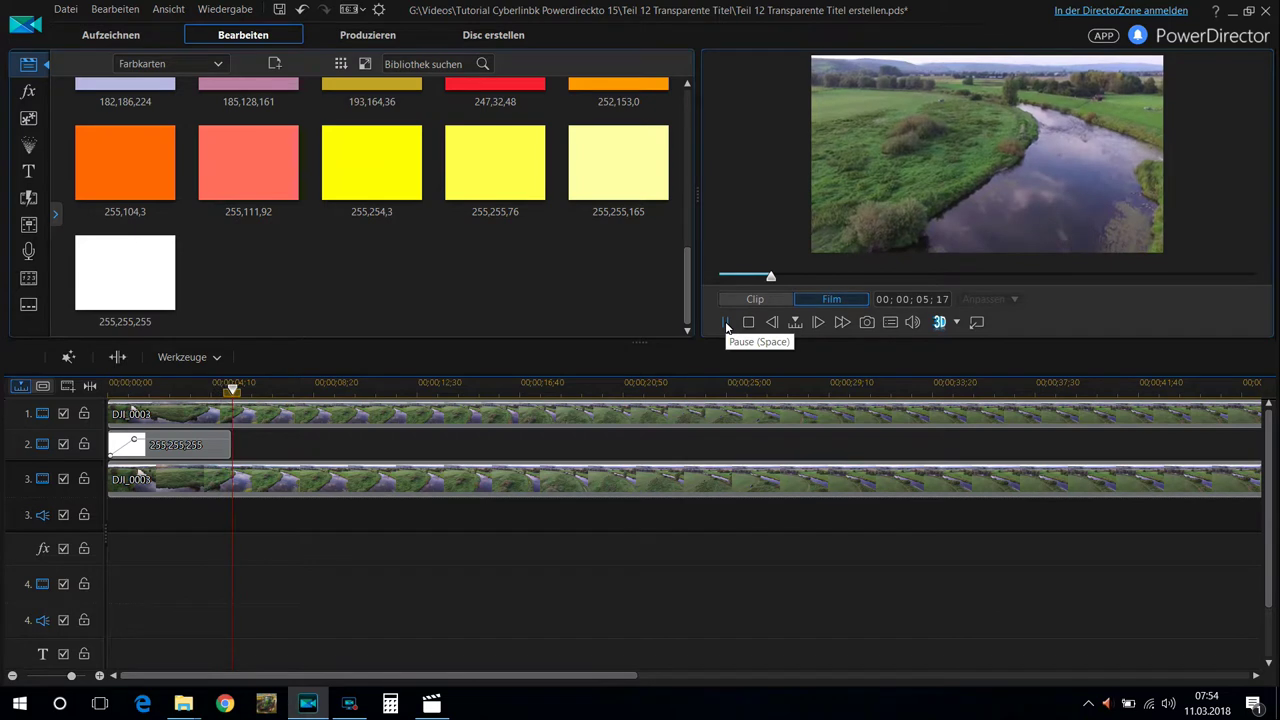
click(748, 322)
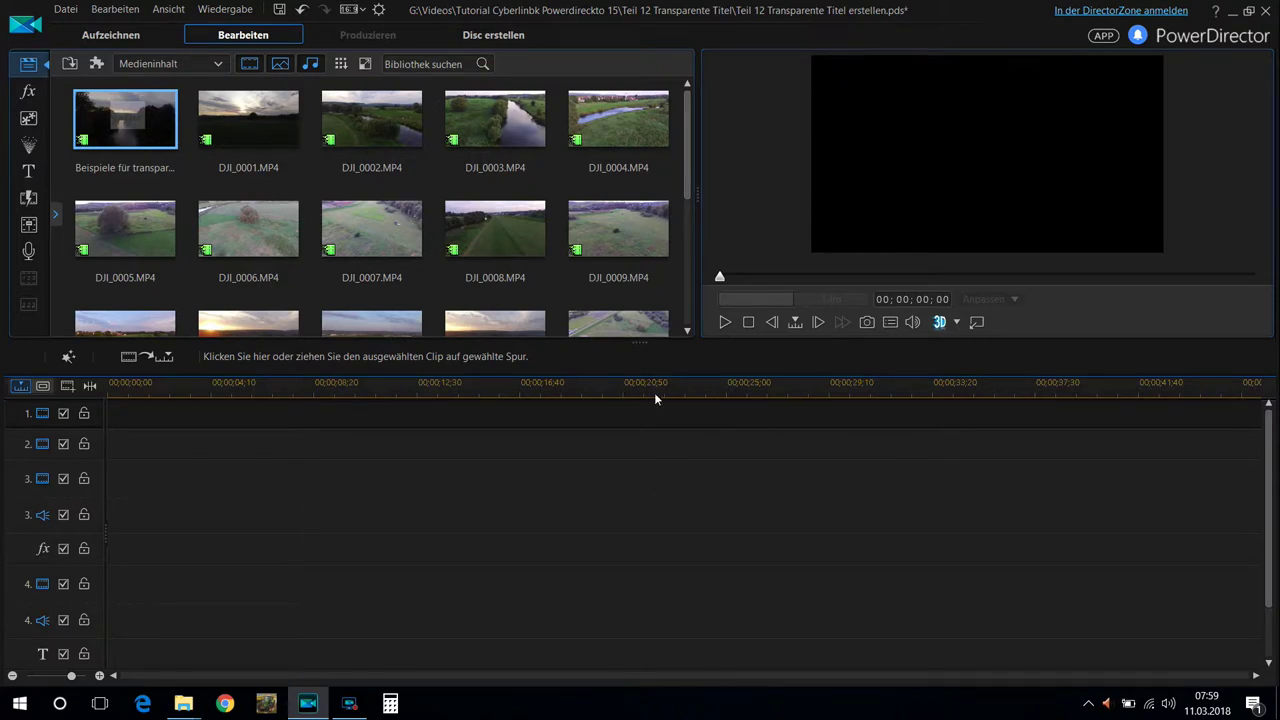
Place DJI_0003.MP4 at the start of track 1 and DJI_0004.MP4 at the start of track 3 on the empty timeline
click(506, 118)
drag(506, 118, 110, 414)
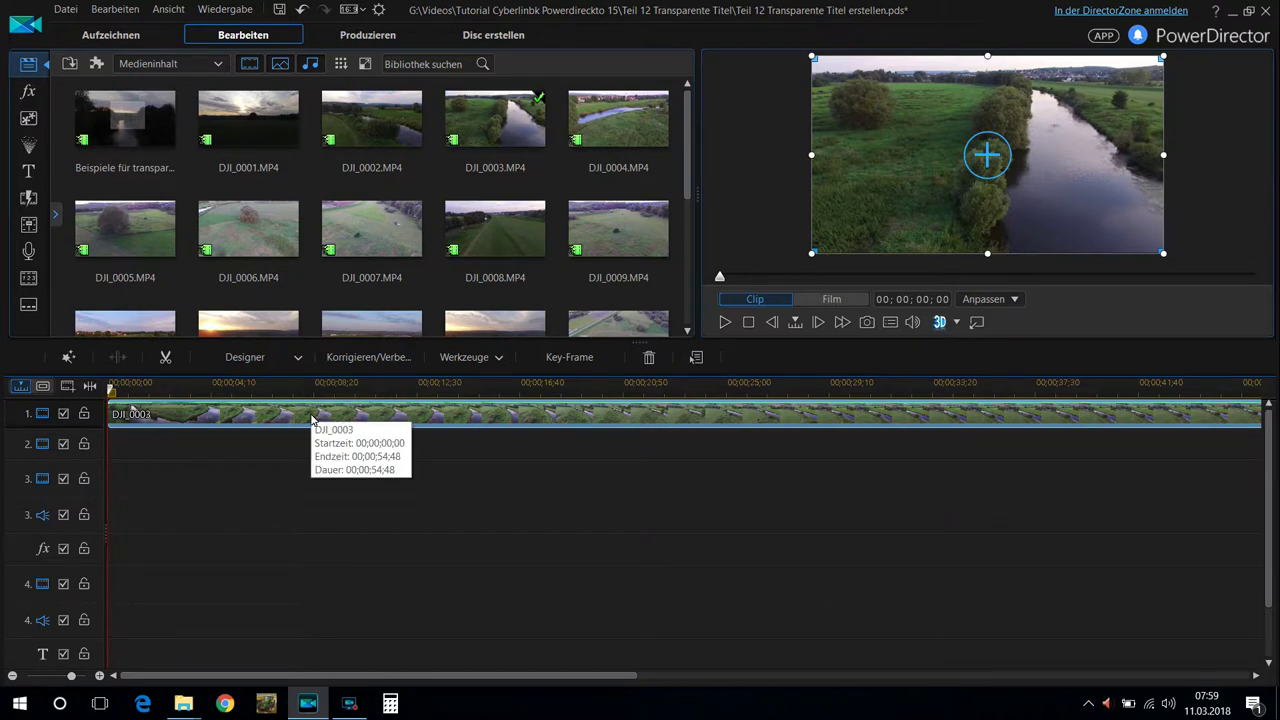
drag(618, 118, 93, 486)
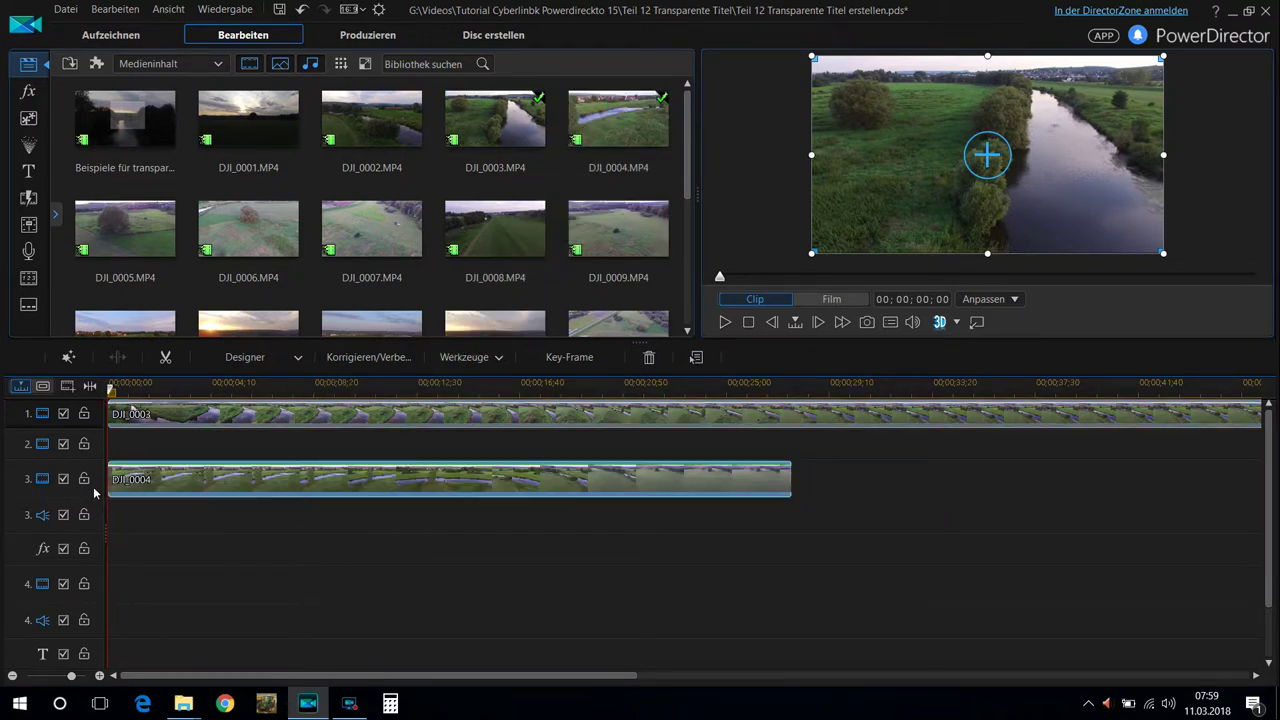
Place the Painting_01.jpg background at the start of track 2 and extend it to about 00;00;17;49
click(219, 63)
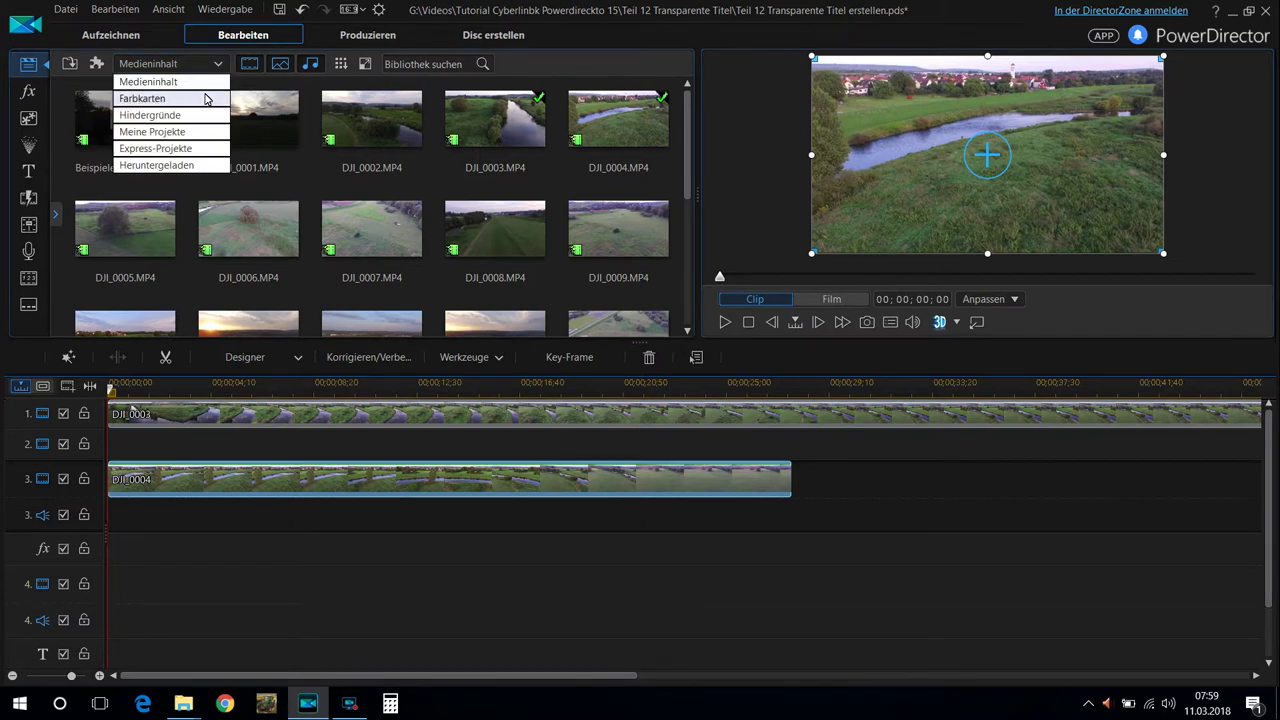
click(199, 116)
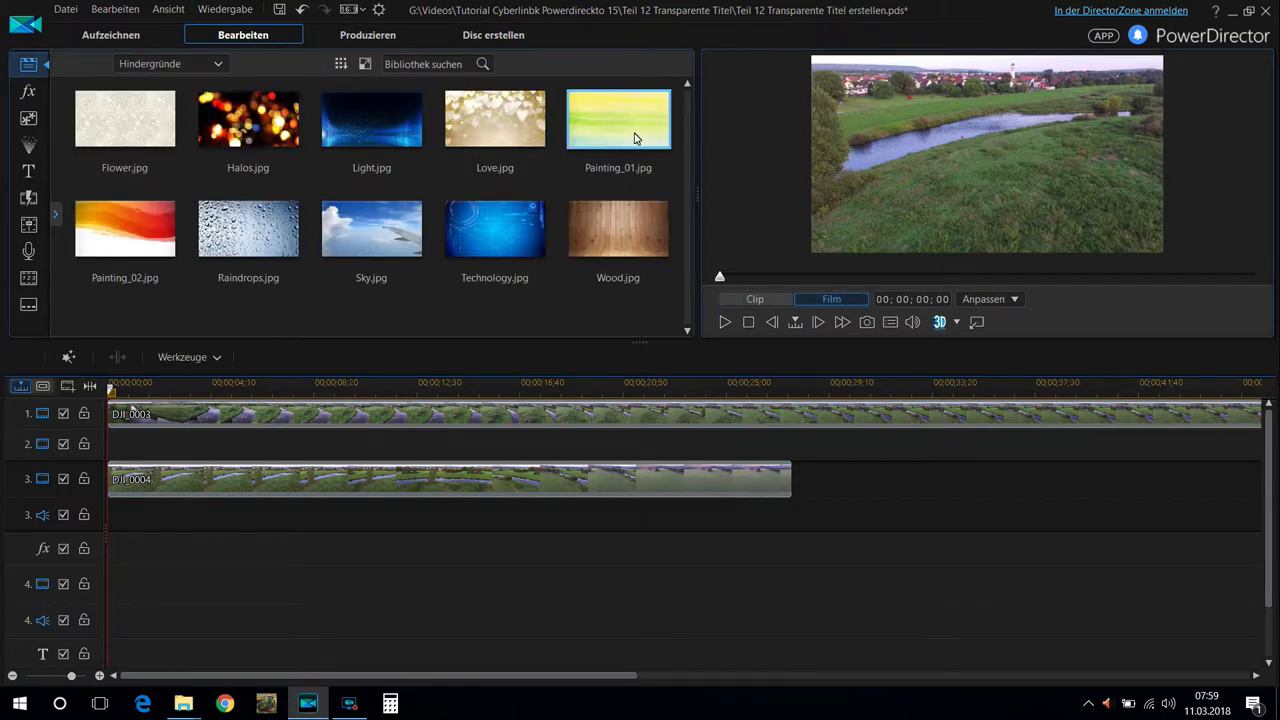
click(636, 130)
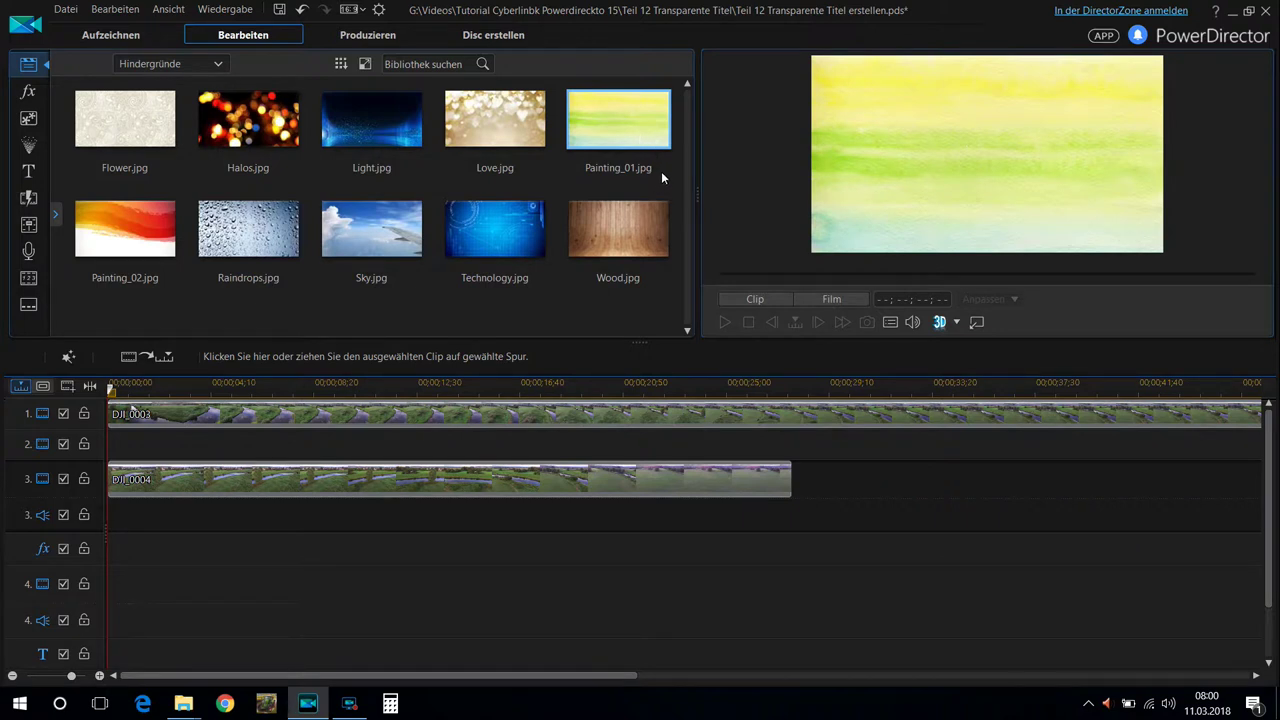
mouse_move(631, 147)
mouse_down()
mouse_move(586, 196)
mouse_move(176, 439)
mouse_move(101, 453)
mouse_up()
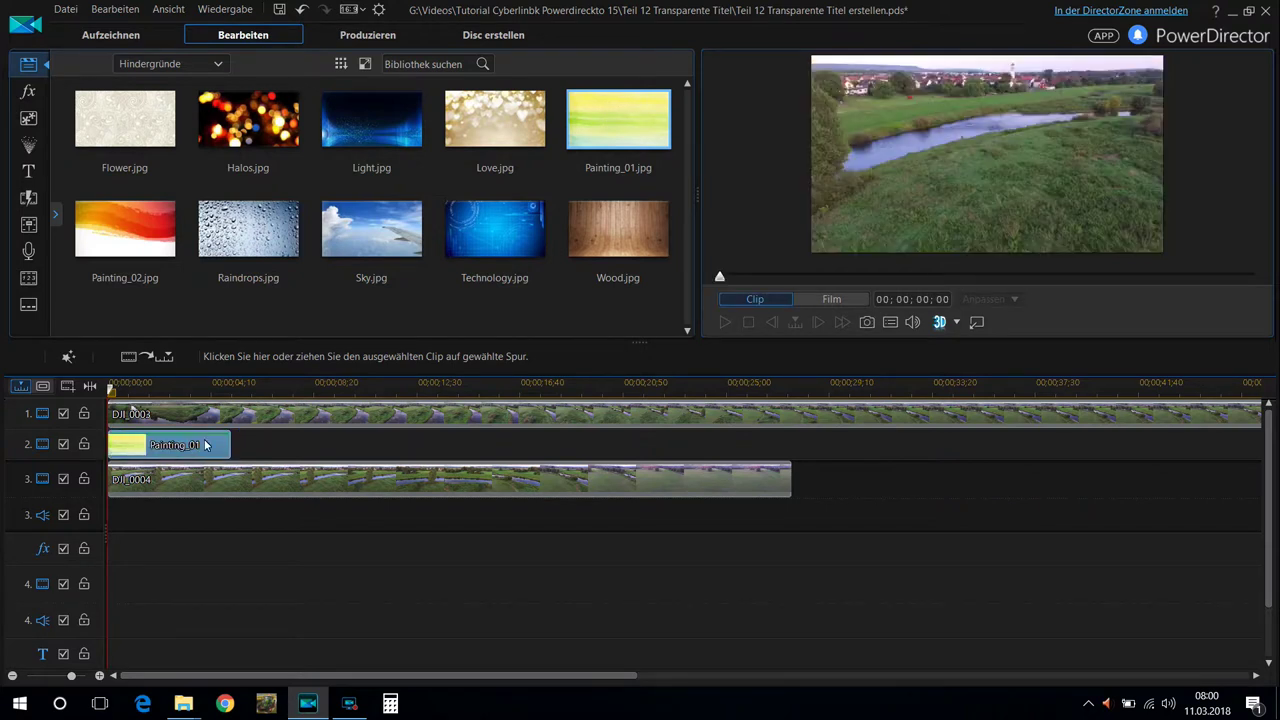
drag(230, 445, 548, 457)
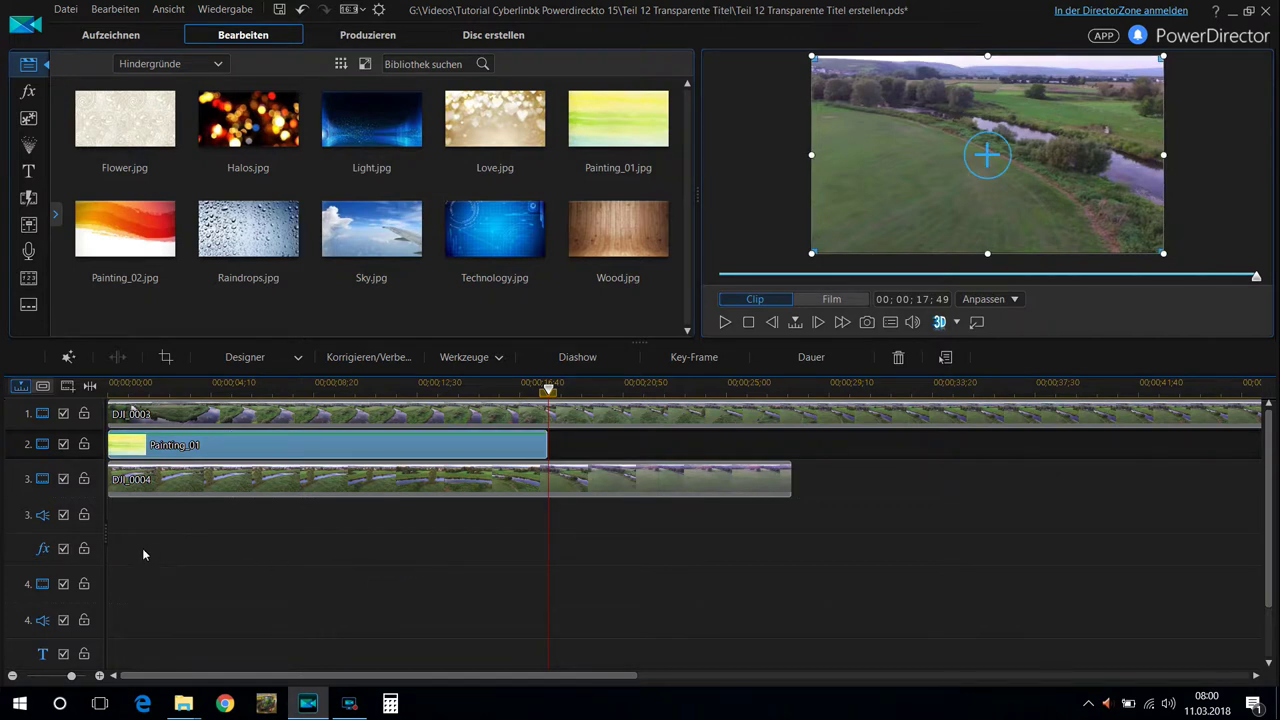
Apply the Natur text mask to the DJI_0004 clip on track 3 in the Mask Designer and confirm it
click(147, 478)
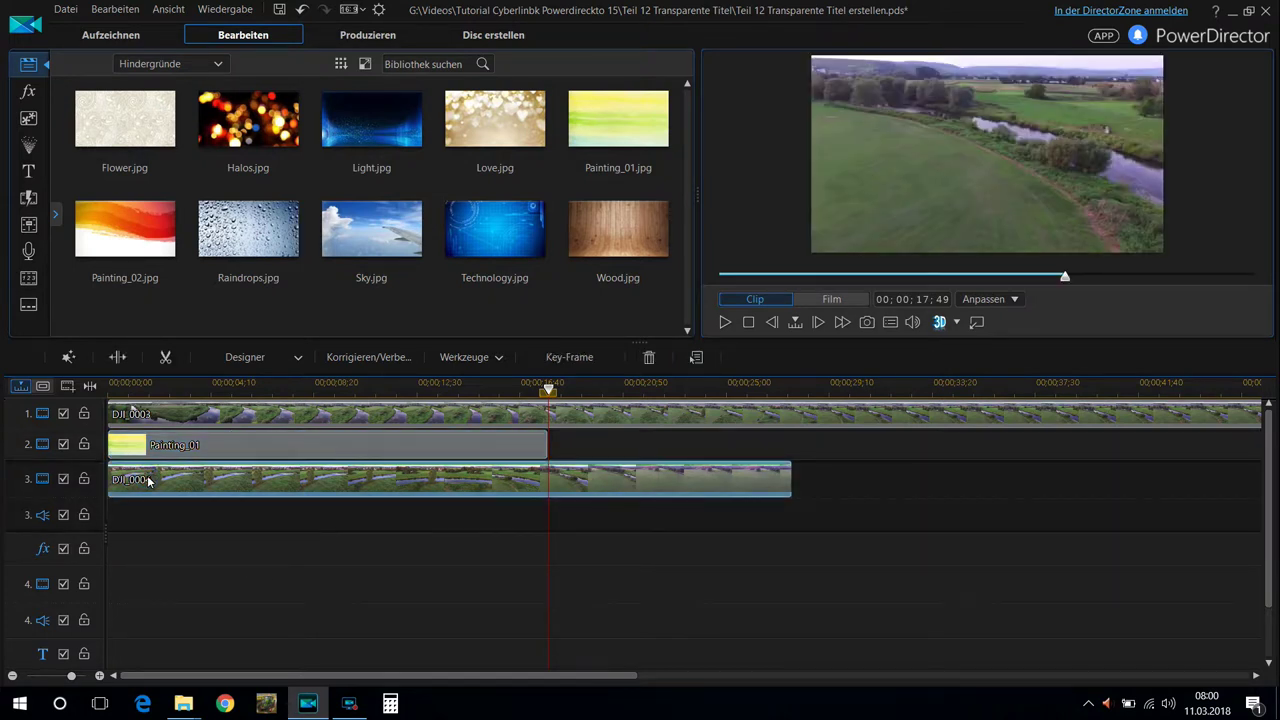
click(295, 357)
click(286, 400)
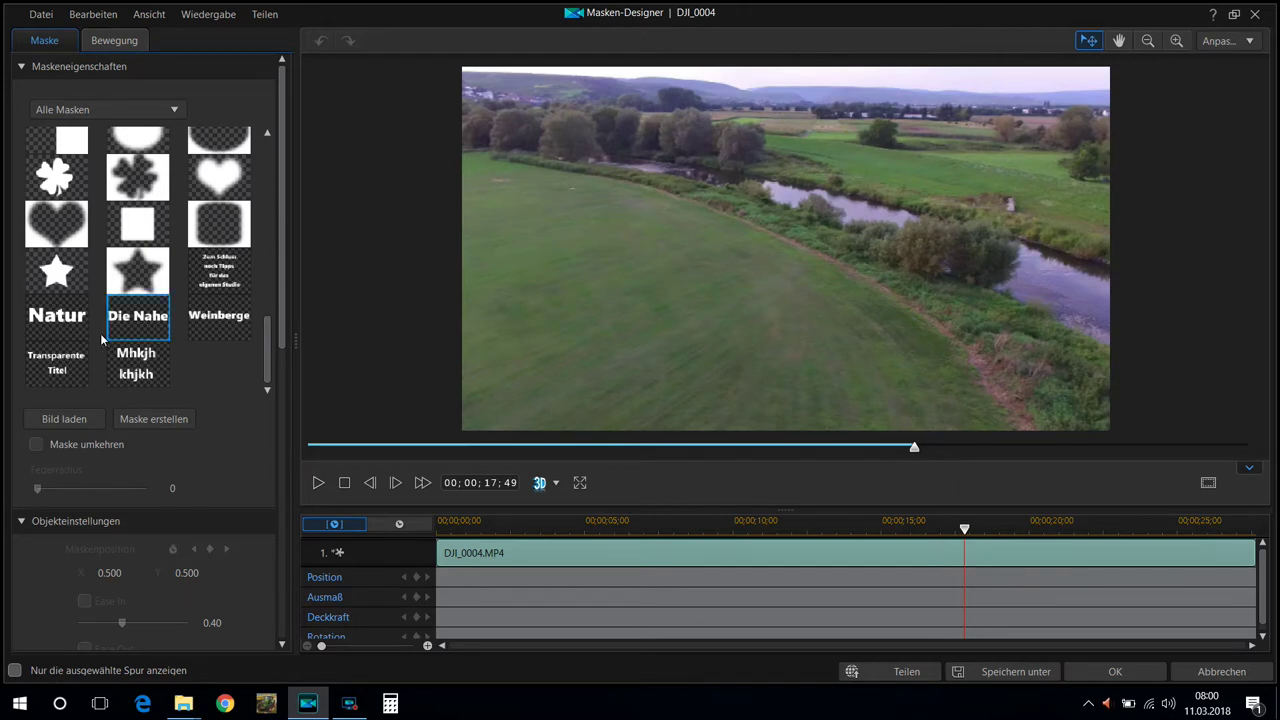
click(47, 326)
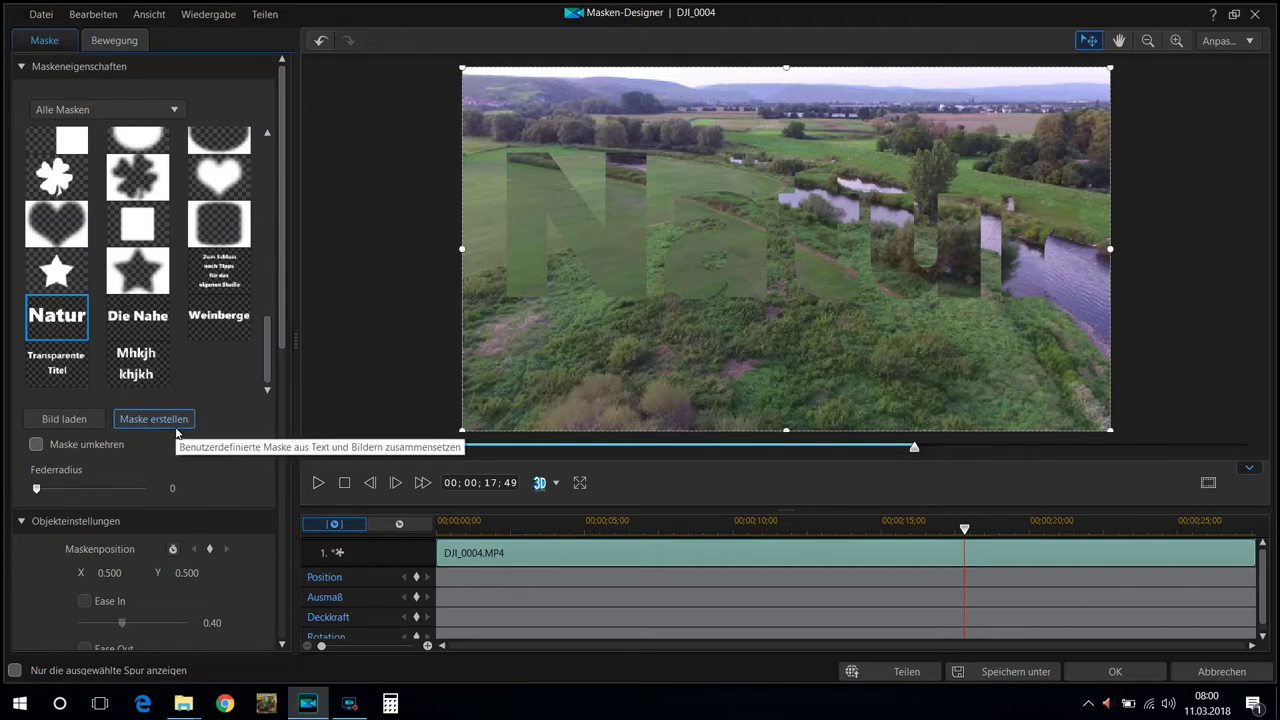
click(1110, 672)
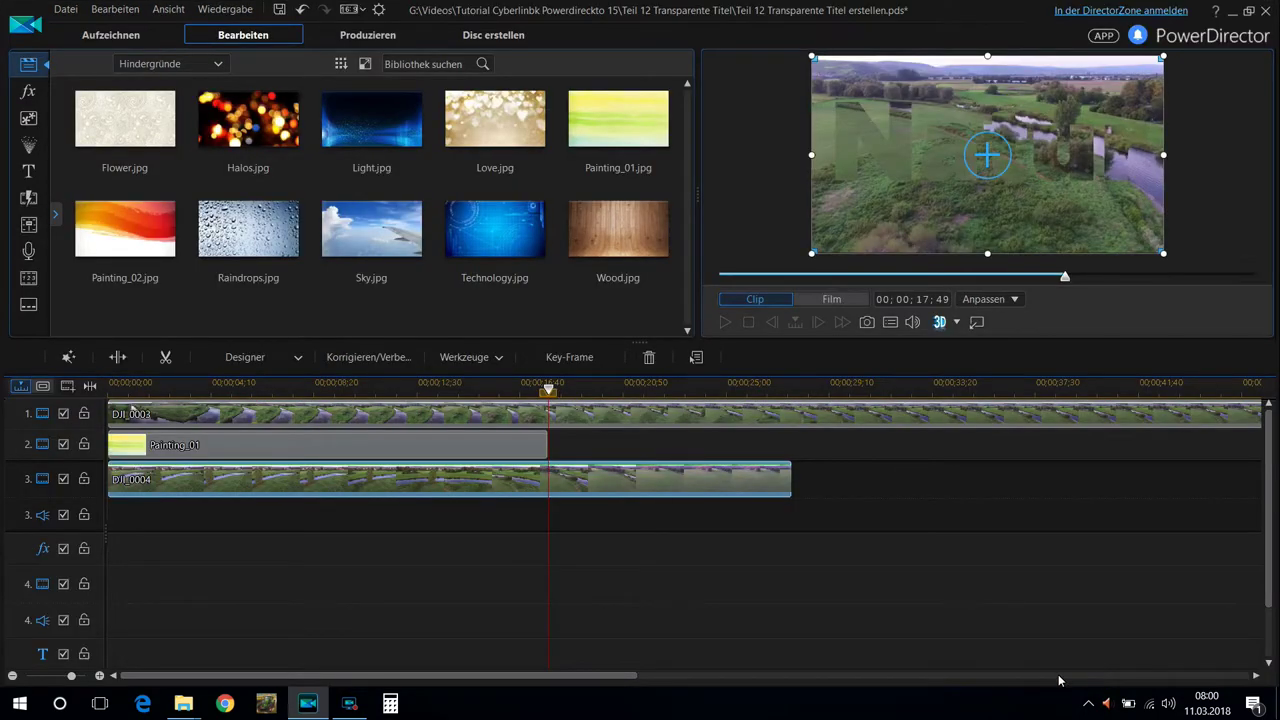
At 00;00;04;12, turn off aspect ratio locking for the Painting_01 clip in the PiP Designer (BiB-Designer) and confirm
drag(545, 390, 211, 392)
click(400, 480)
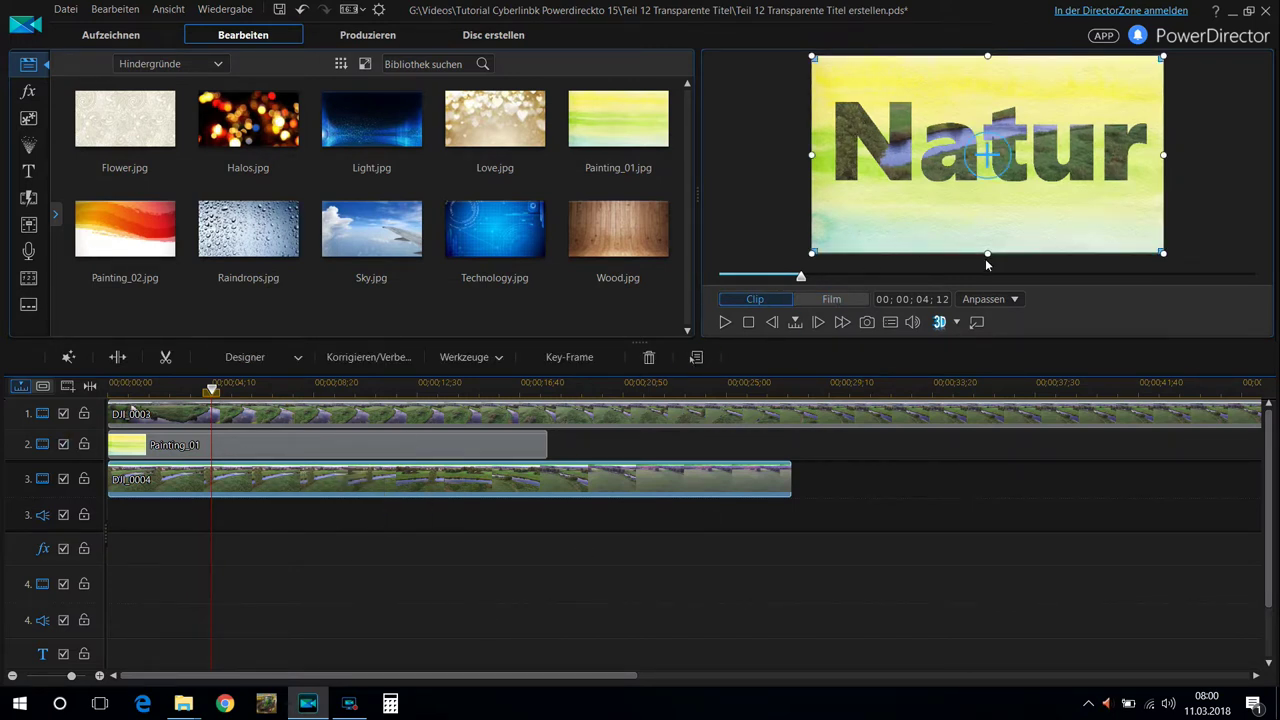
click(331, 444)
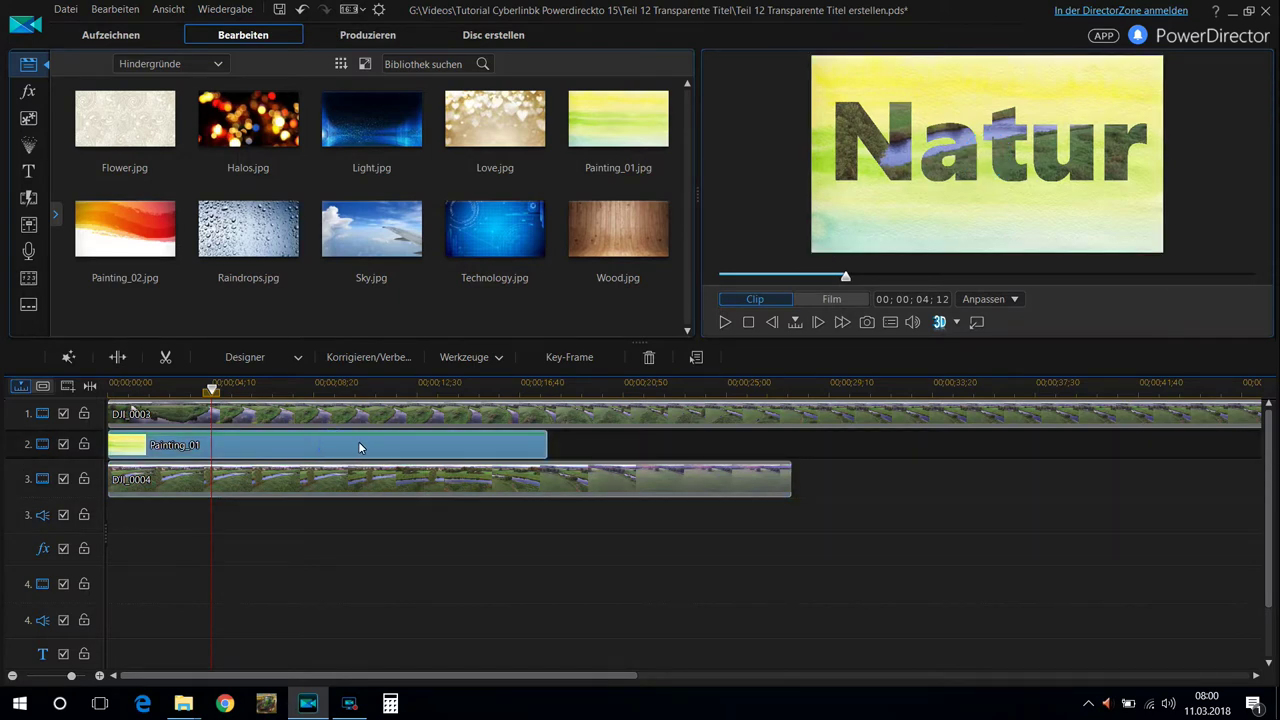
double_click(358, 446)
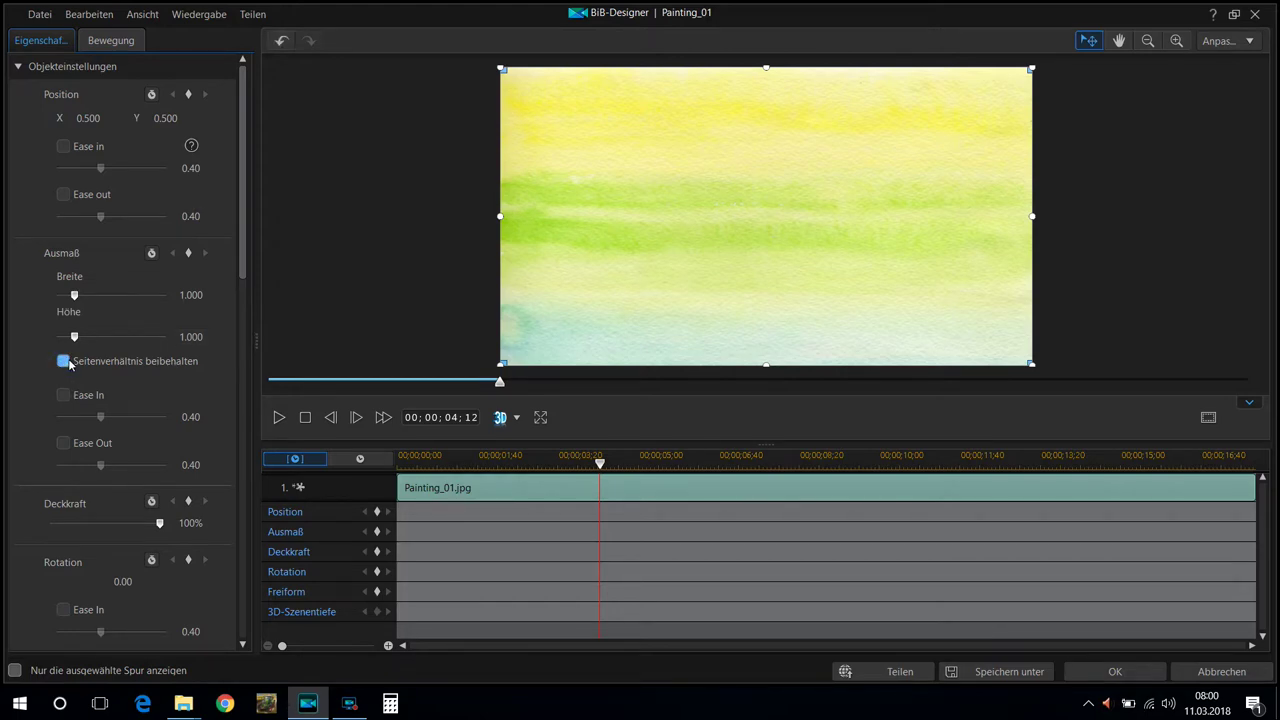
click(1148, 672)
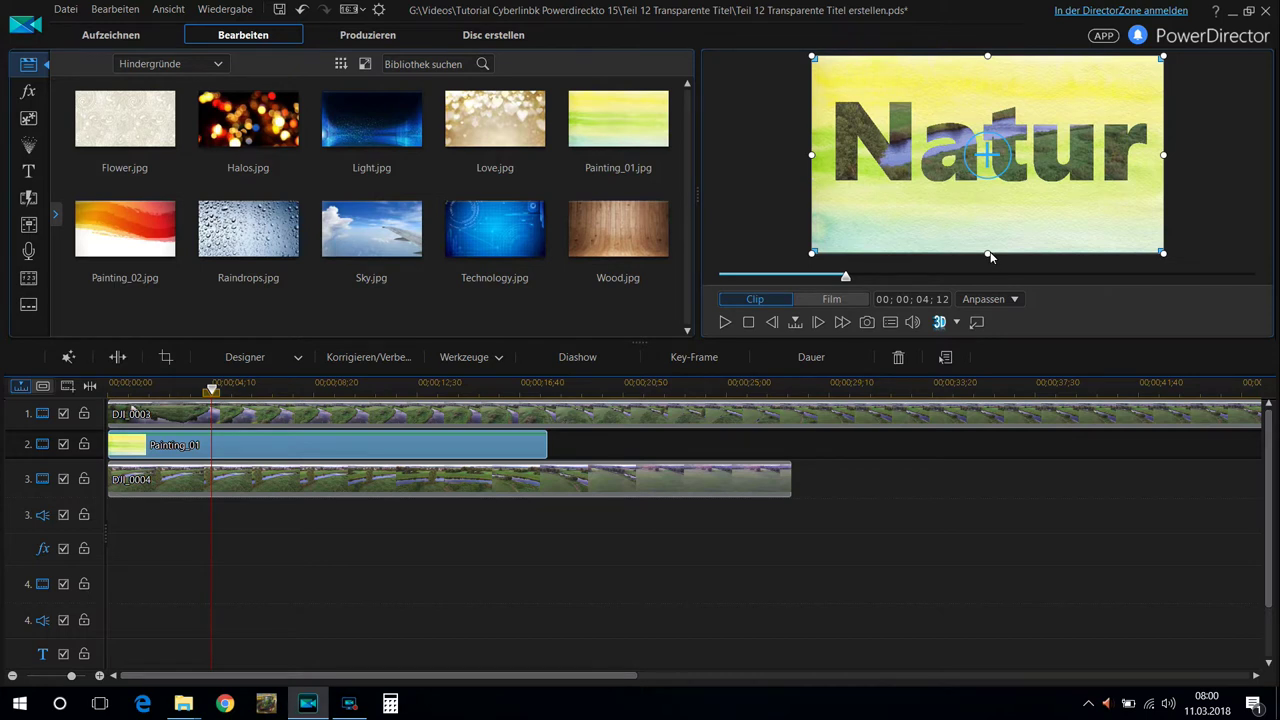
Shrink the Painting_01 background on all four sides in the preview to a narrow band closely framing the Natur lettering
drag(989, 257, 991, 193)
drag(990, 59, 998, 94)
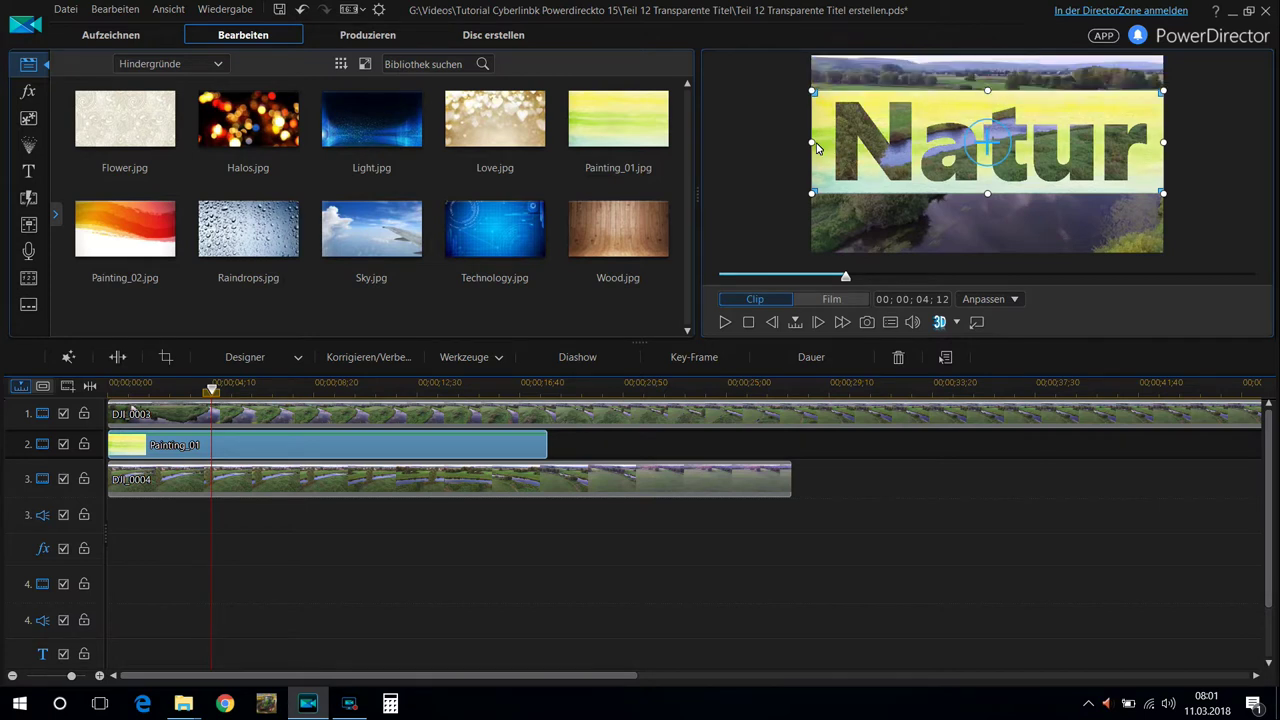
drag(813, 148, 826, 148)
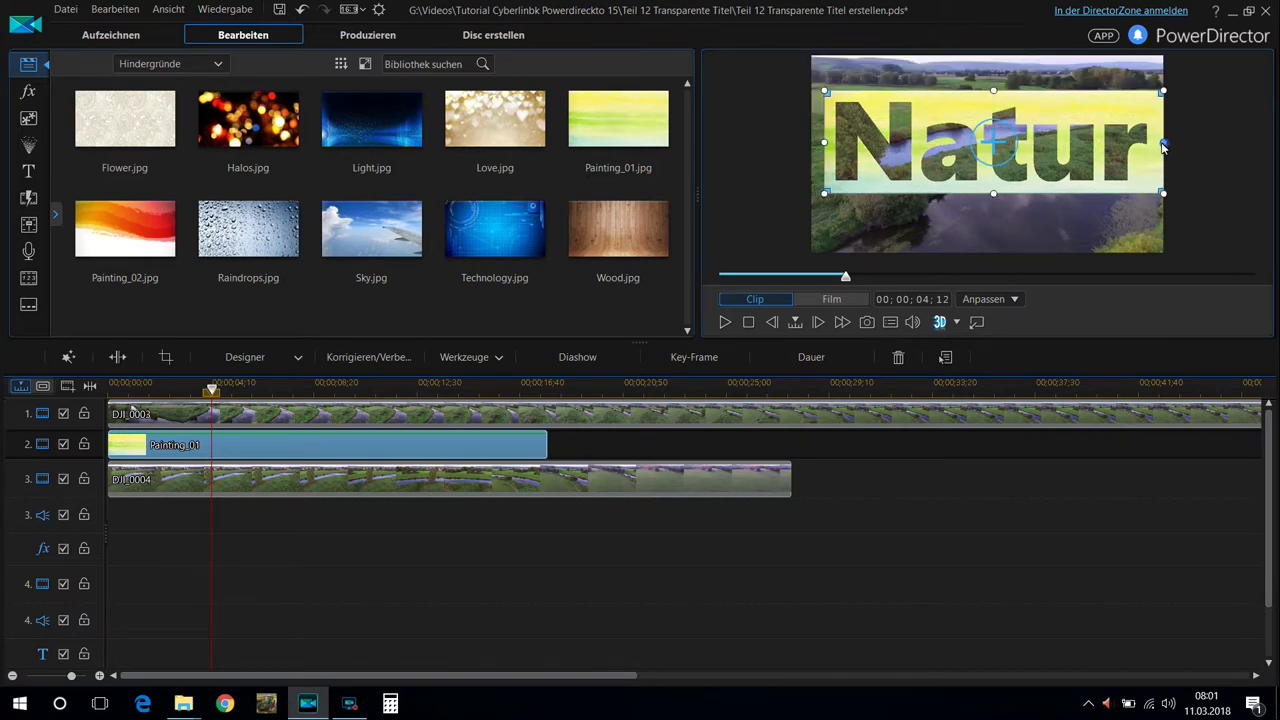
drag(1156, 149, 1153, 146)
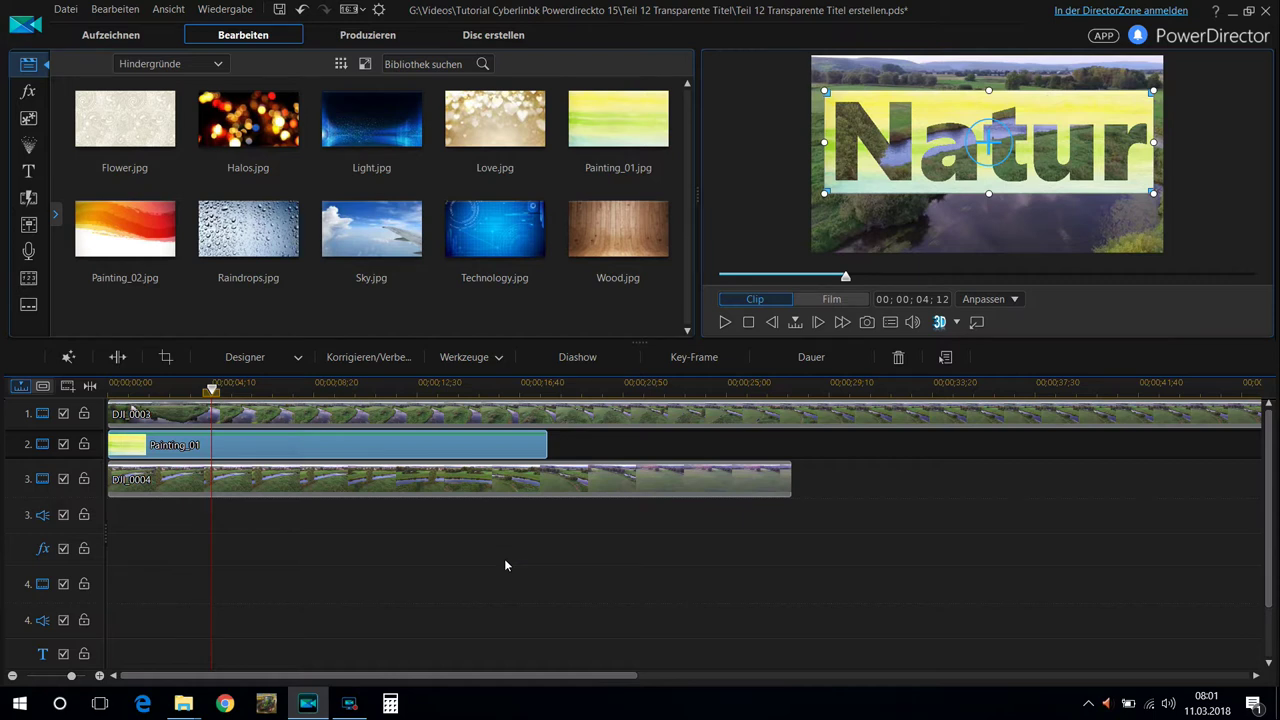
Play the Natur title with its background band from the start of the timeline, then stop playback
drag(213, 393, 110, 390)
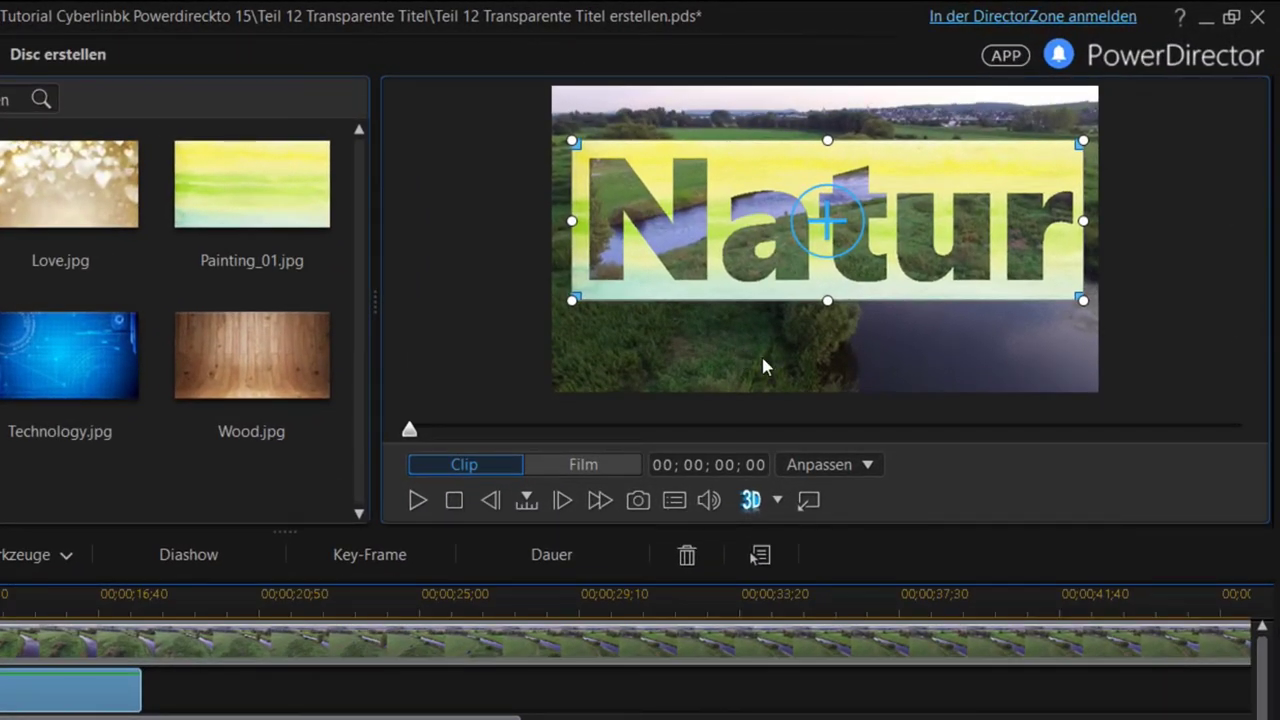
click(419, 500)
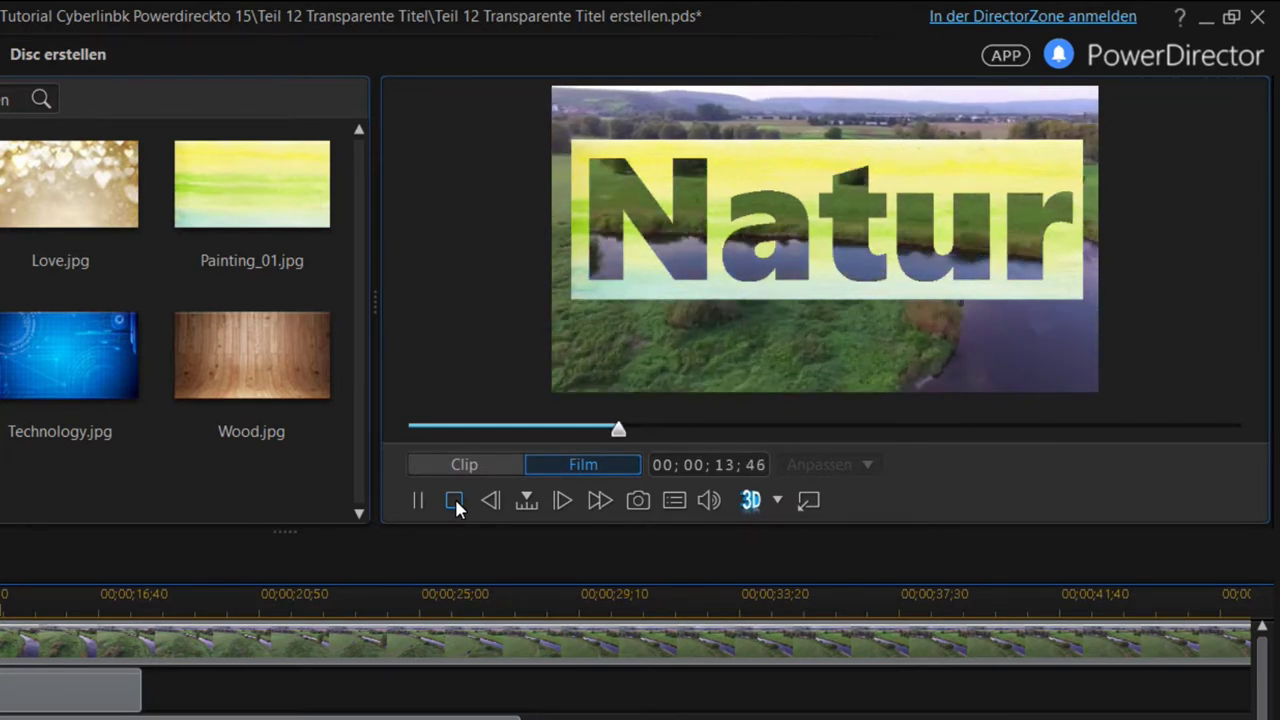
click(454, 498)
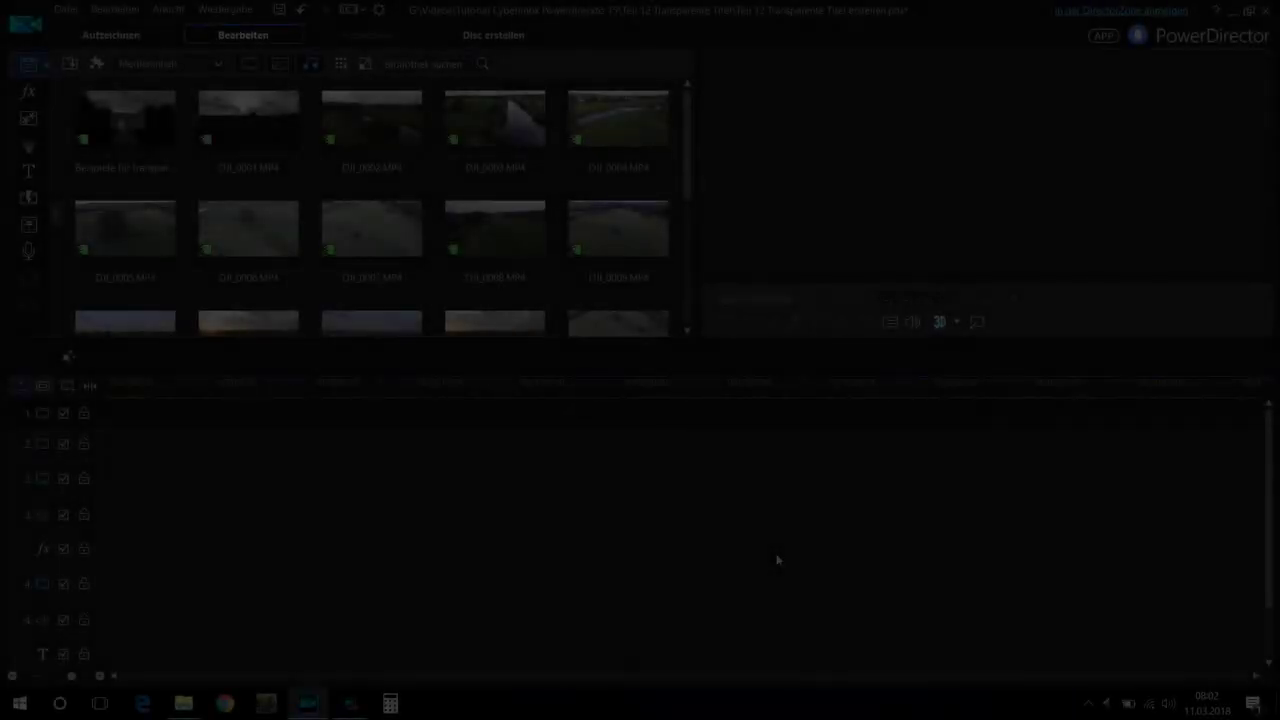
Place DJI_0004.MP4 at the start of track 1 and DJI_0003.MP4 at the start of track 2 on the empty timeline
drag(625, 120, 100, 416)
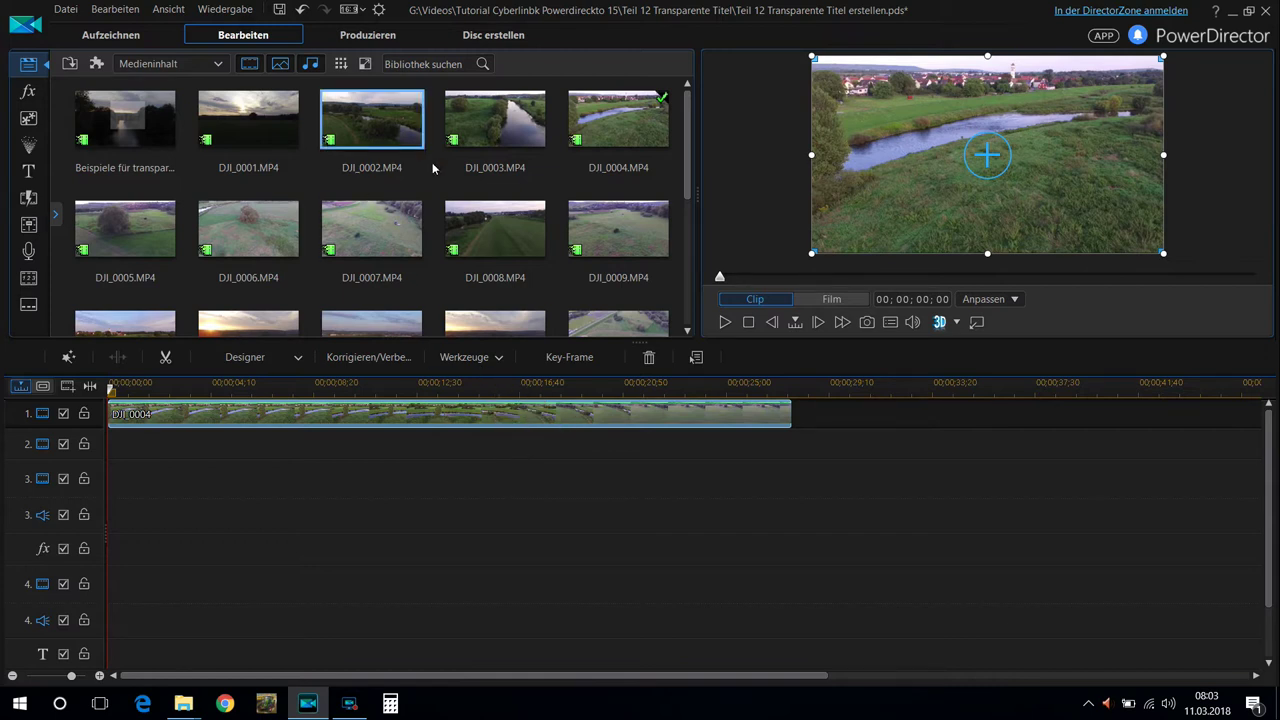
drag(487, 121, 98, 448)
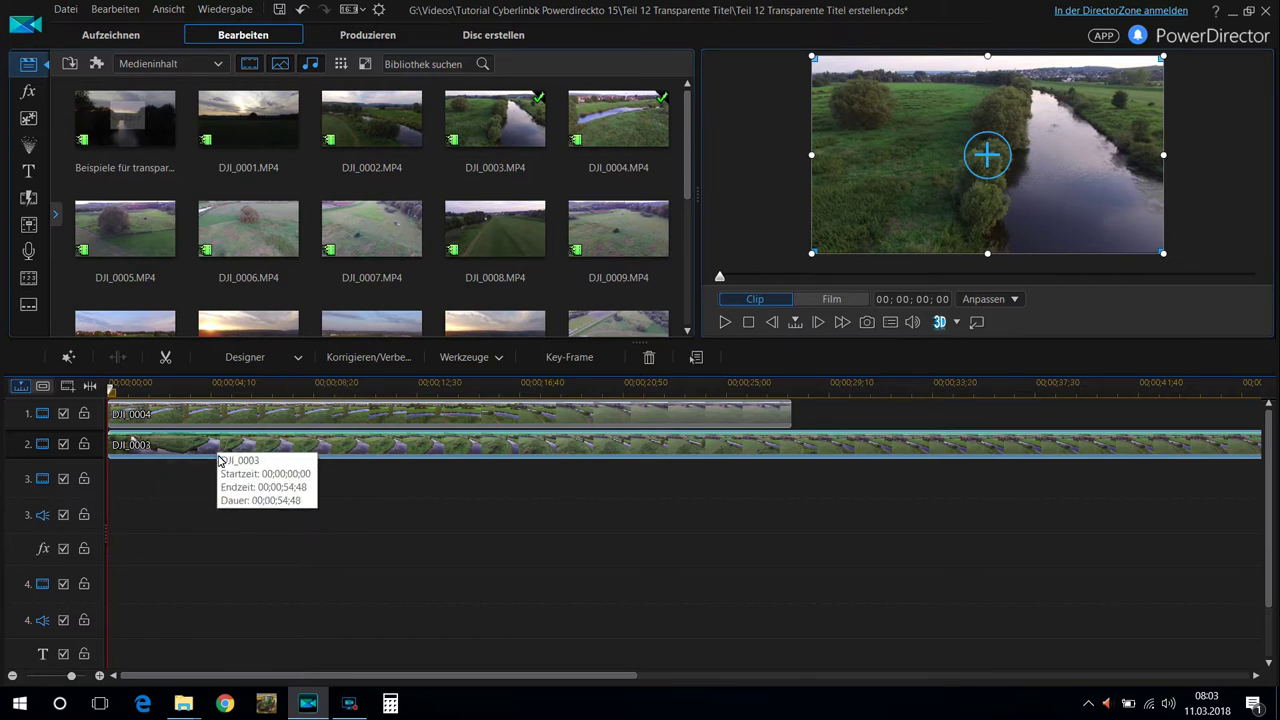
Apply the Die Nahe text mask to the DJI_0003 clip on track 2 and play the result
click(298, 359)
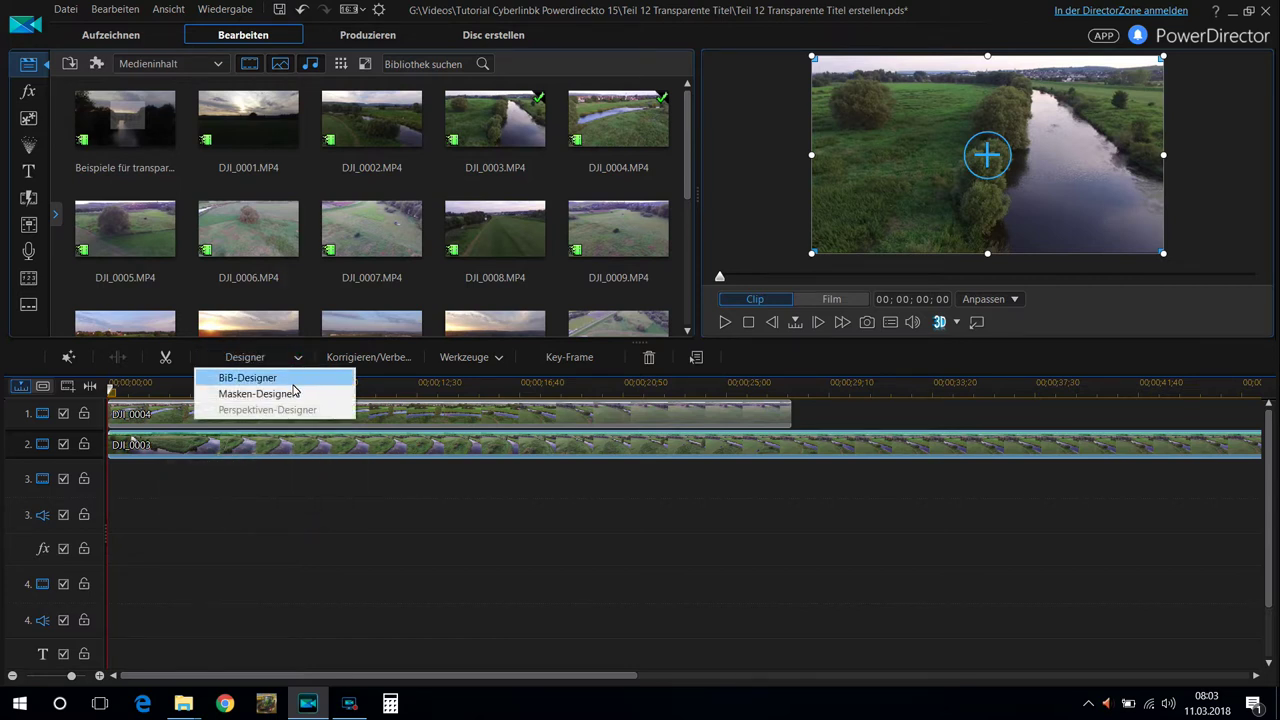
click(299, 396)
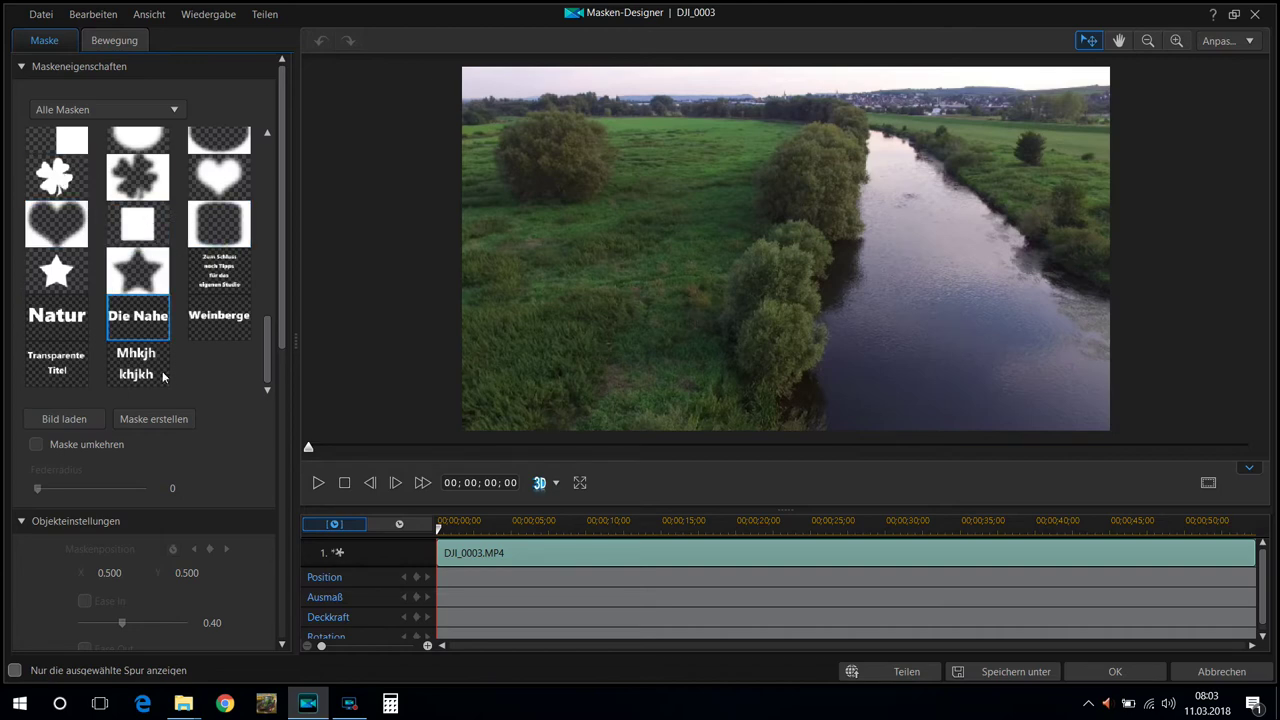
click(152, 332)
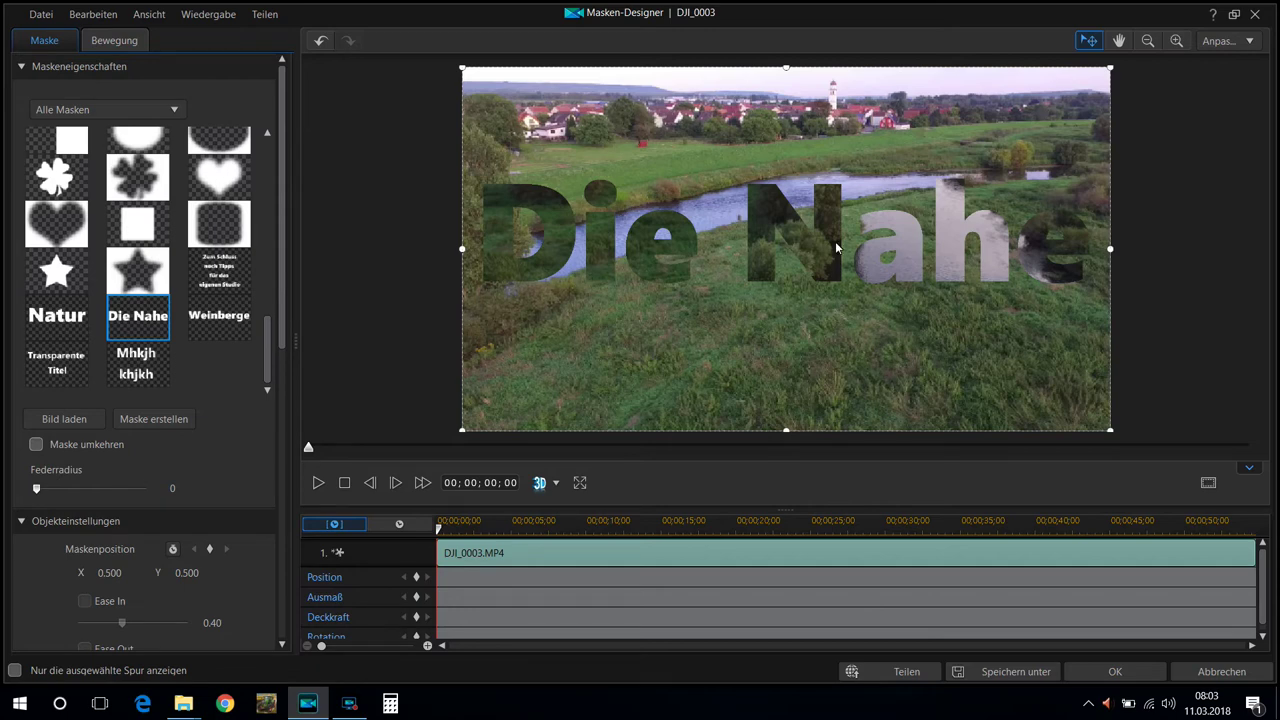
click(1117, 675)
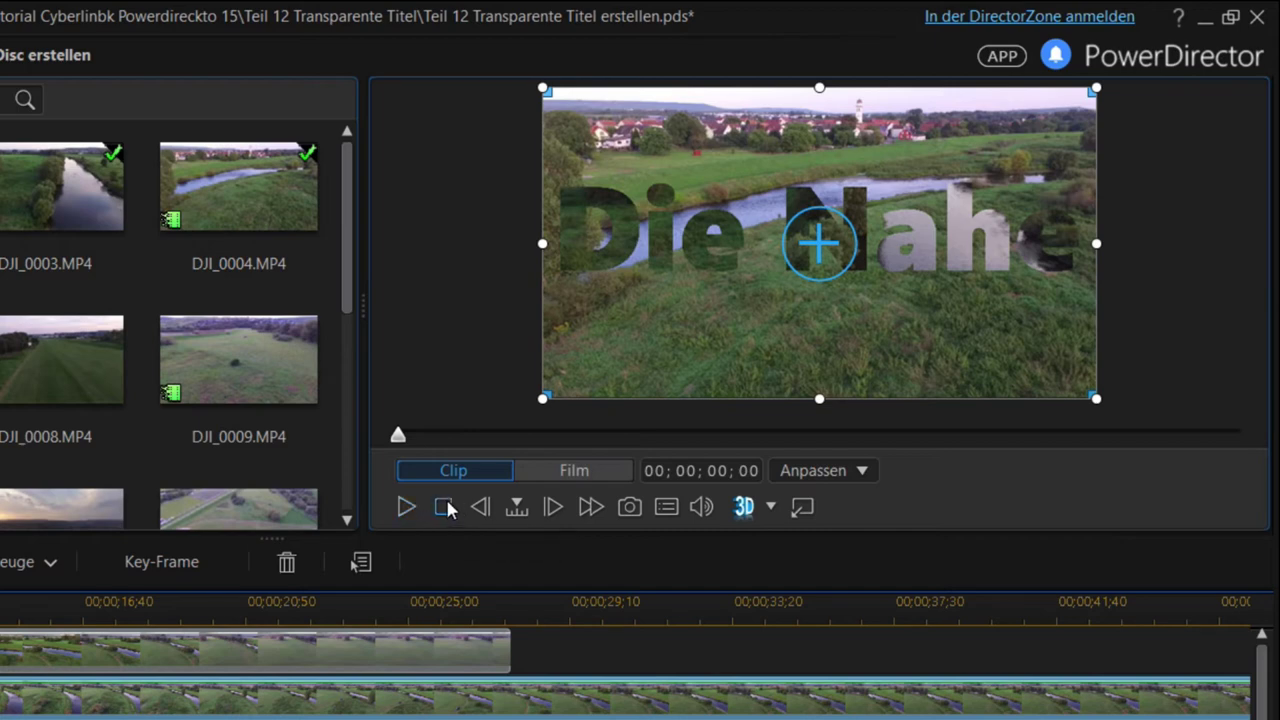
click(404, 507)
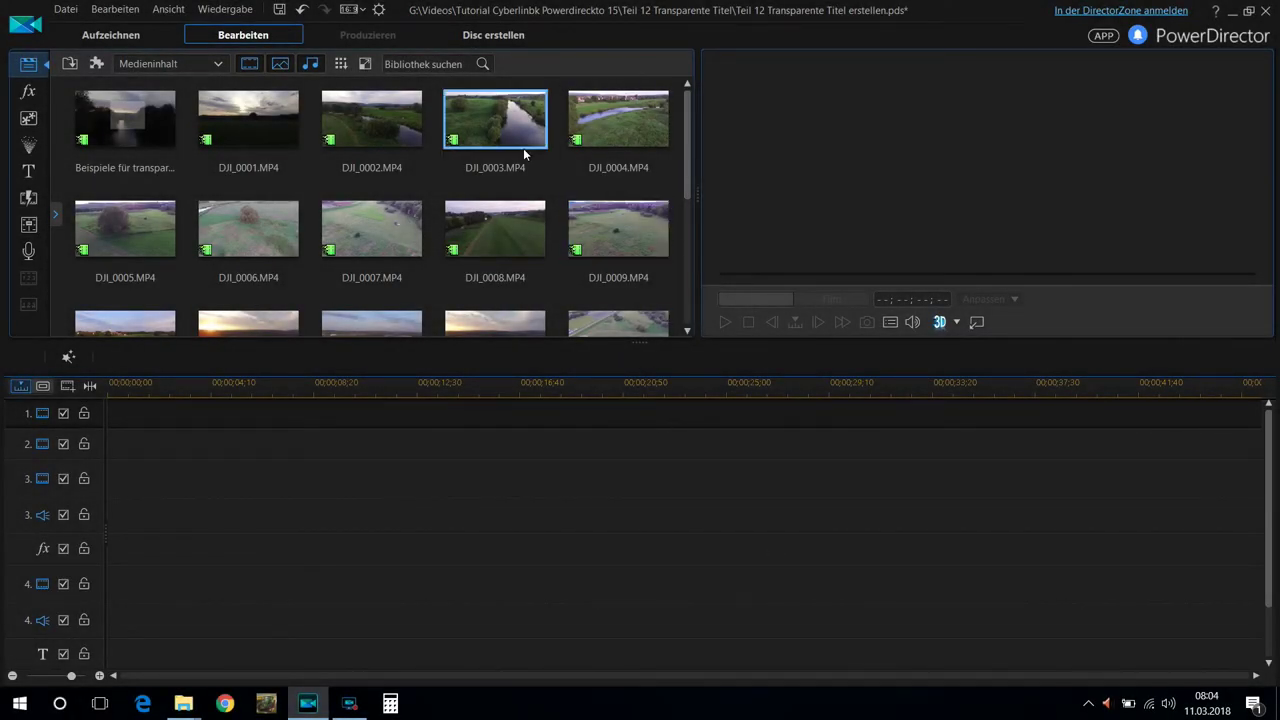
Place DJI_0003.MP4 alone on track 1, masked with the Natur lettering, and play the result from the start
drag(510, 123, 108, 416)
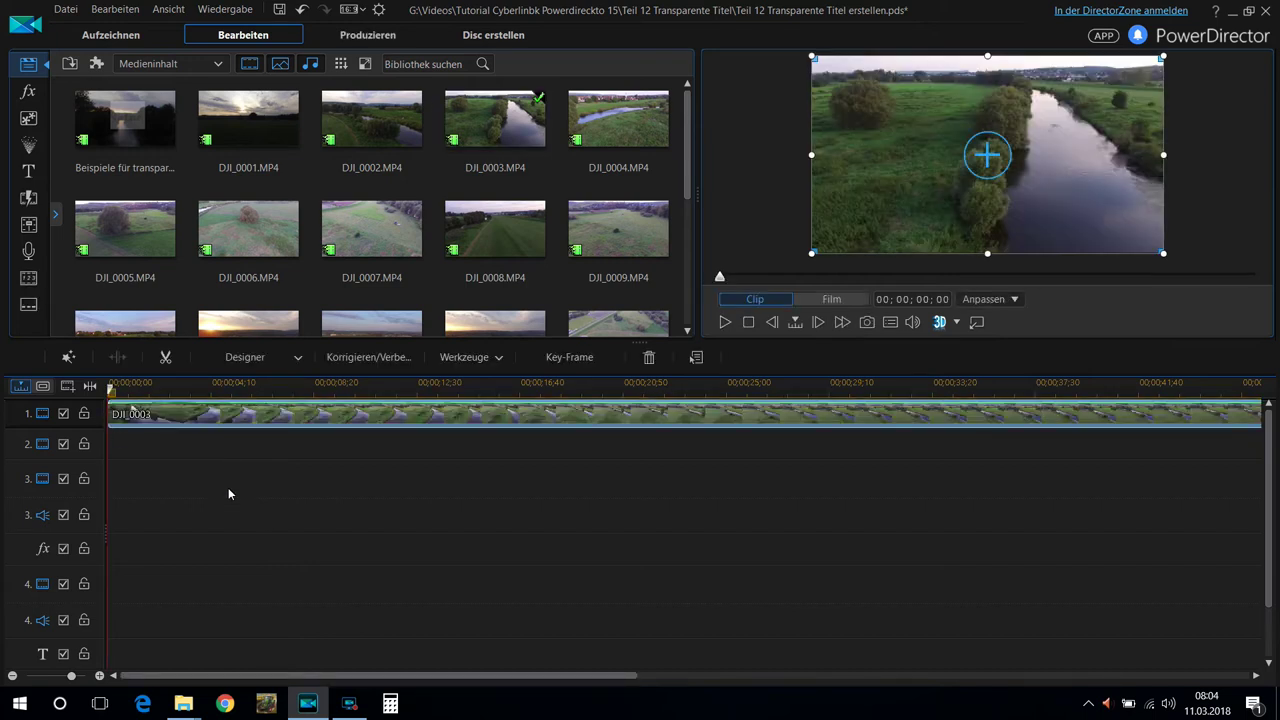
click(257, 357)
click(265, 360)
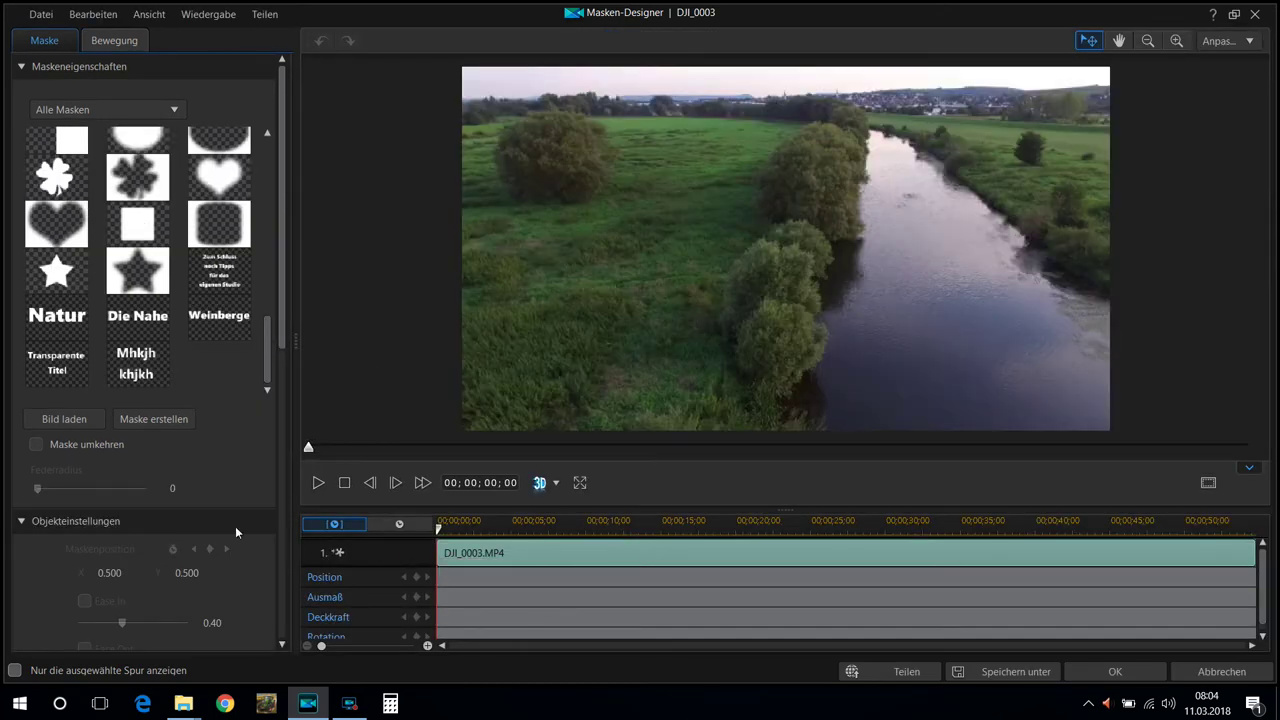
click(72, 338)
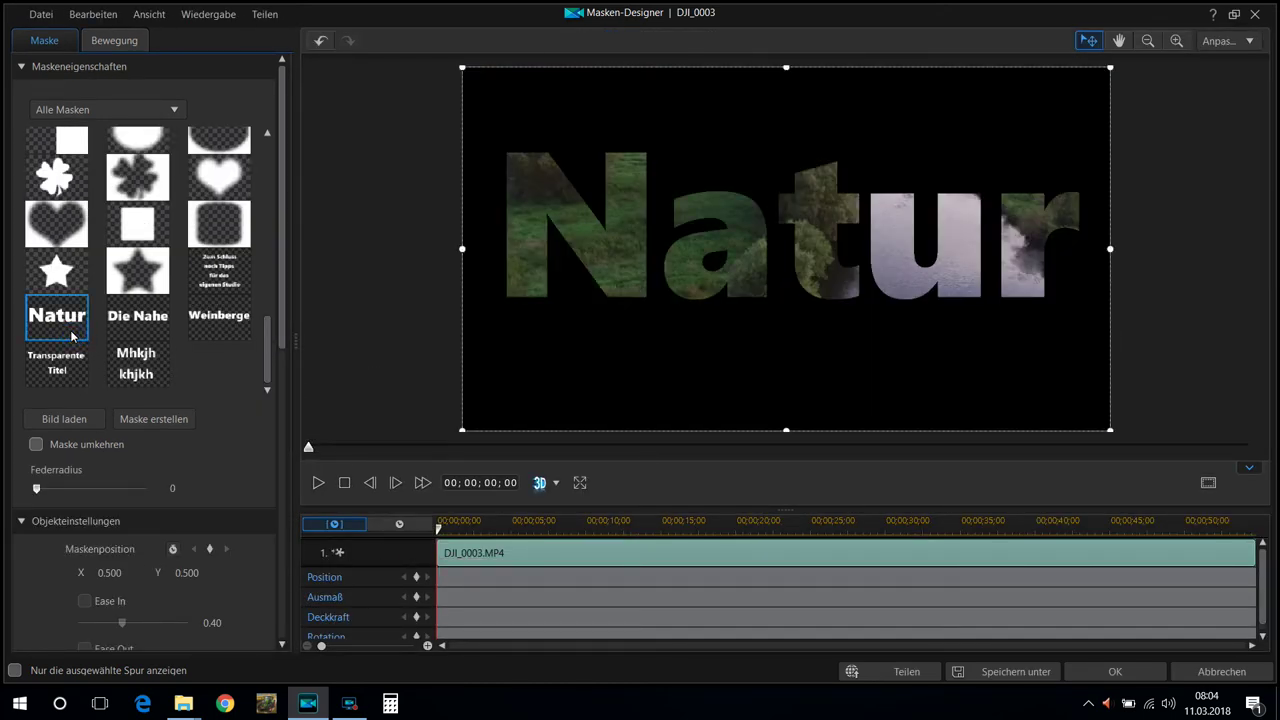
click(1145, 678)
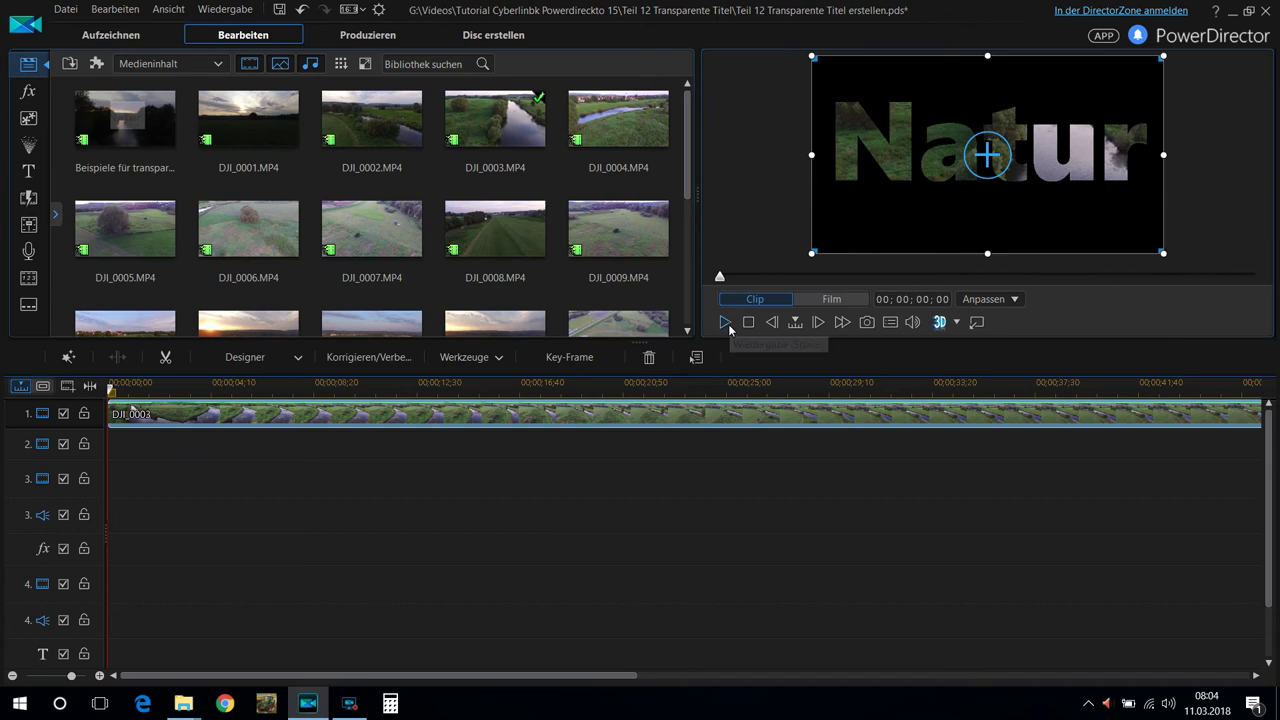
click(725, 322)
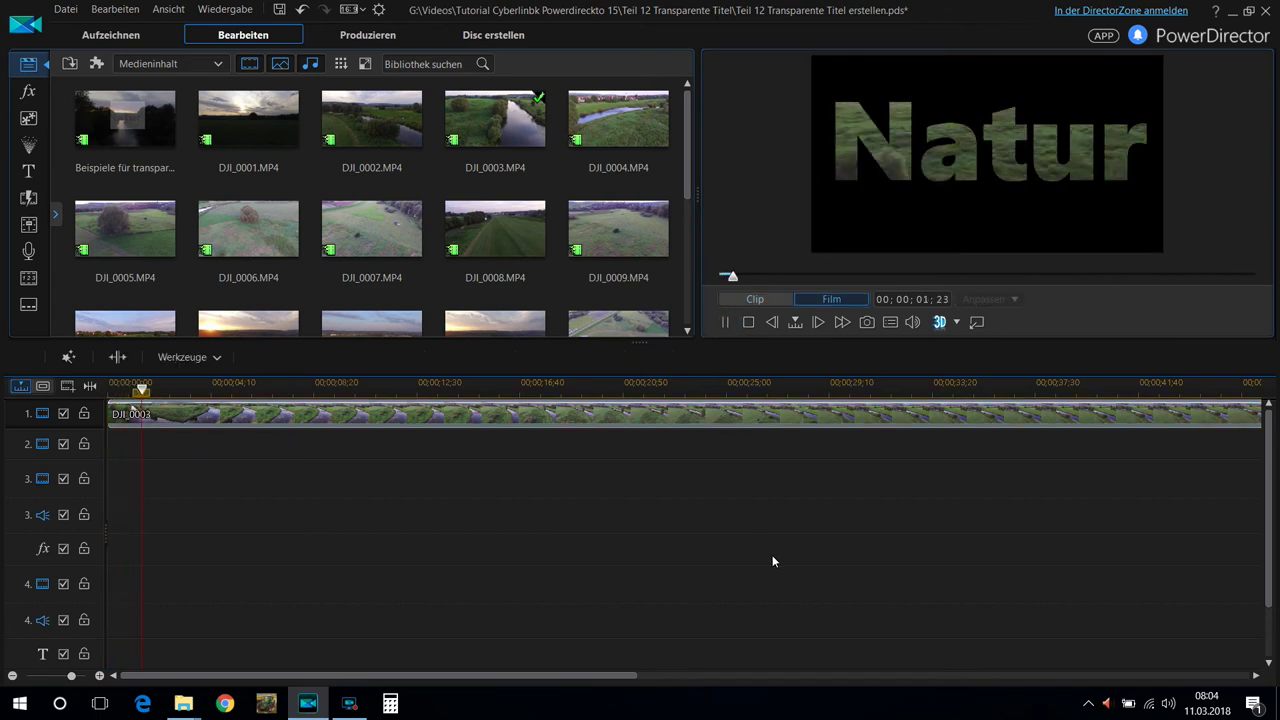